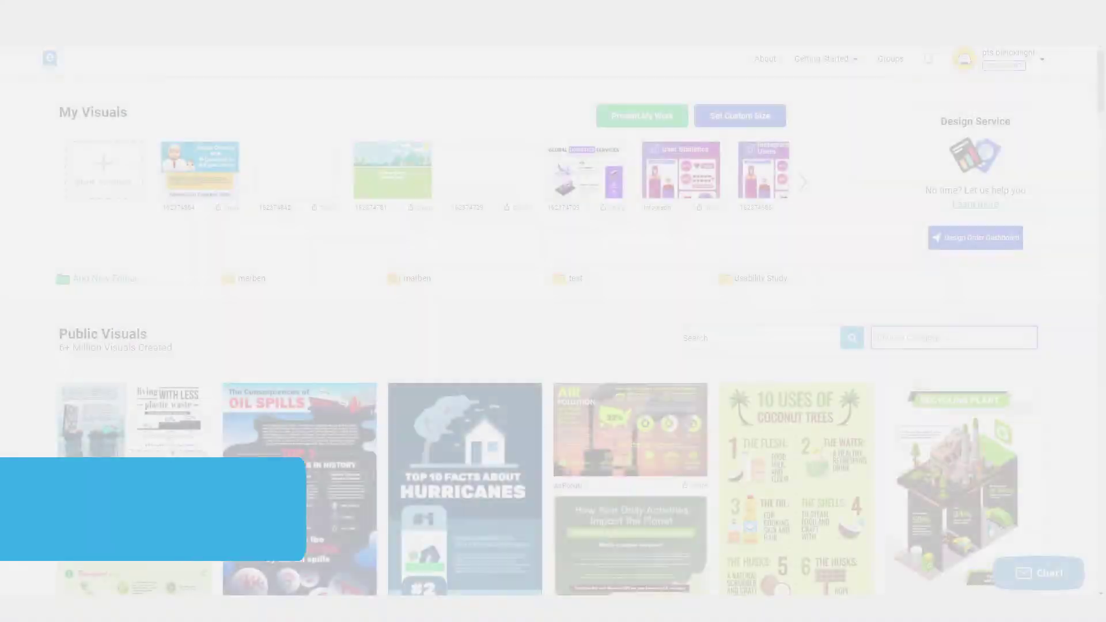
Browse the public visuals gallery, then filter it by the Checklist category
{"action": "scroll", "coordinate": [547, 320], "scroll_direction": "down", "scroll_amount": 8}
{"action": "scroll", "coordinate": [547, 320], "scroll_direction": "down", "scroll_amount": 15}
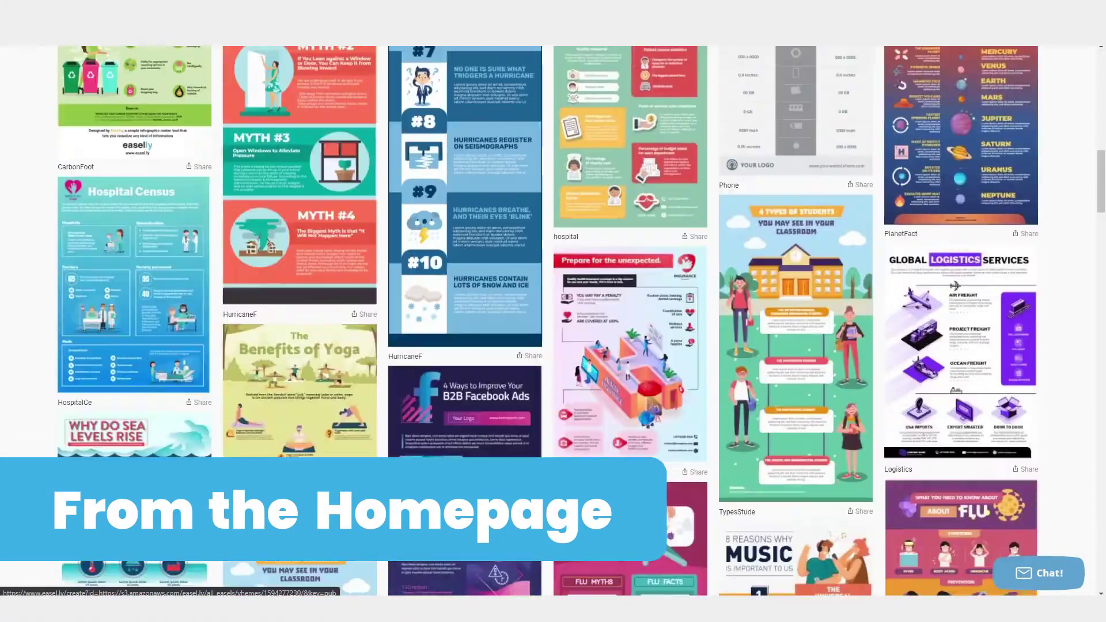
{"action": "scroll", "coordinate": [547, 320], "scroll_direction": "down", "scroll_amount": 15}
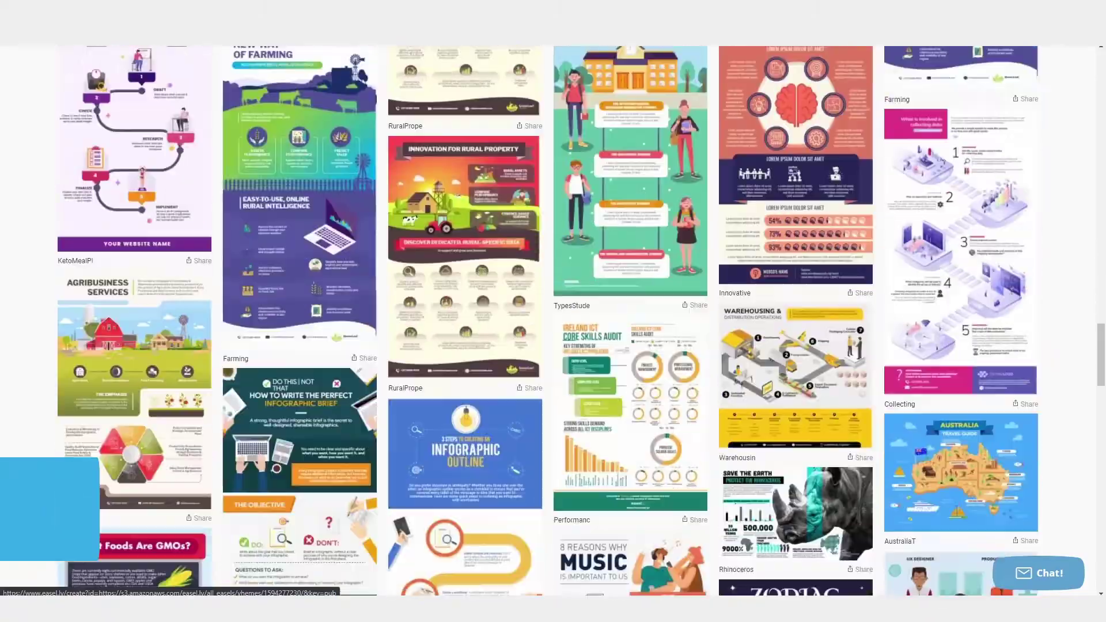
{"action": "scroll", "coordinate": [547, 320], "scroll_direction": "down", "scroll_amount": 15}
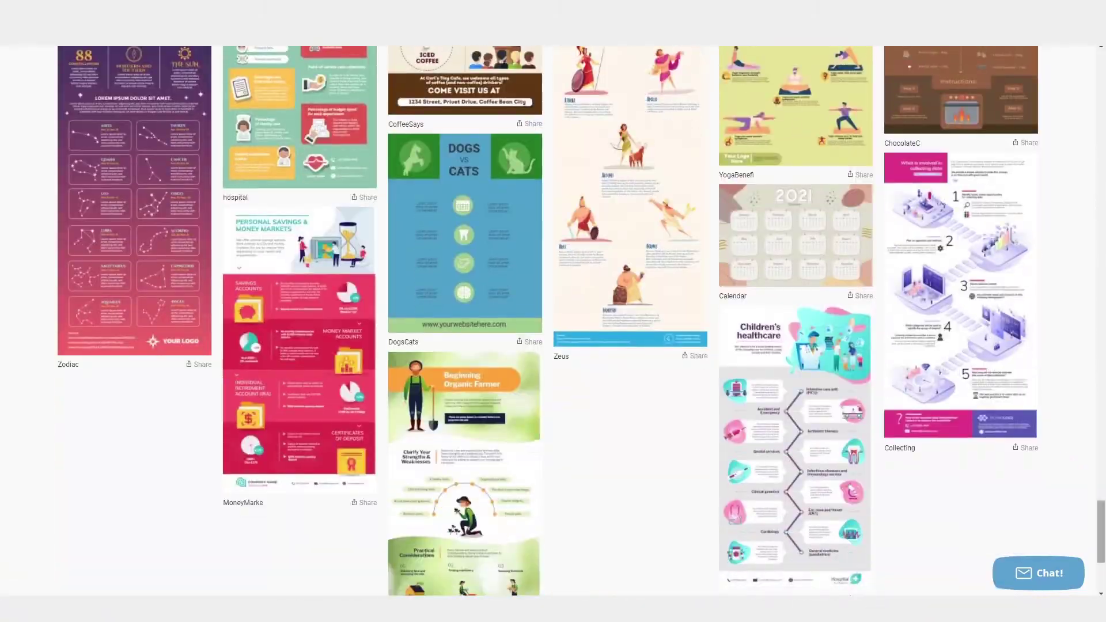
{"action": "left_click_drag", "start_coordinate": [1100, 531], "coordinate": [1100, 81]}
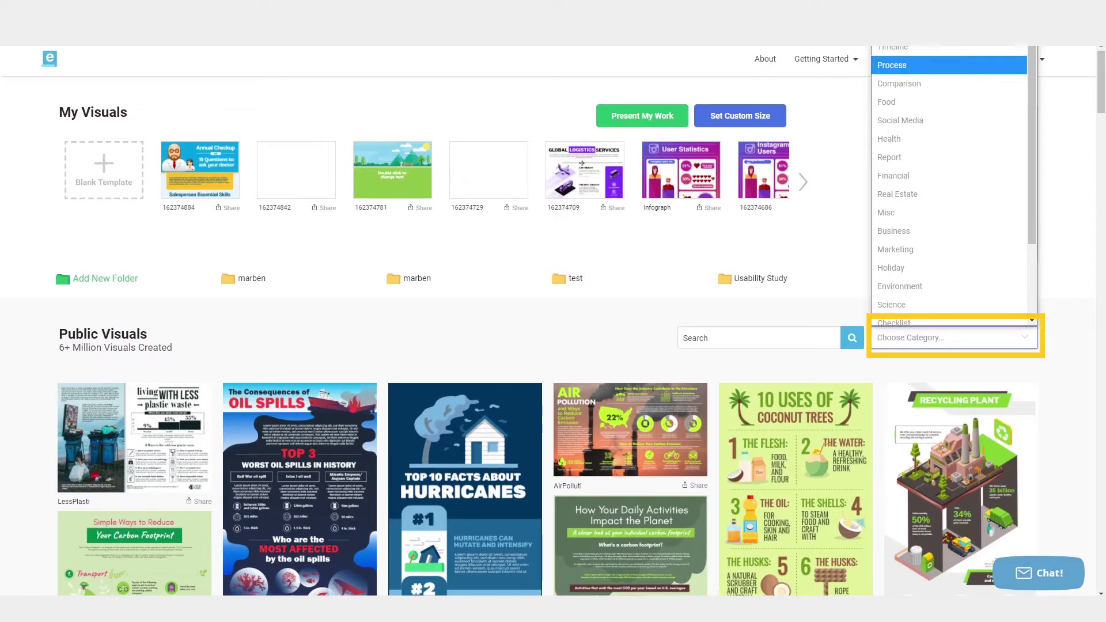
{"action": "scroll", "coordinate": [948, 231], "scroll_direction": "down", "scroll_amount": 2}
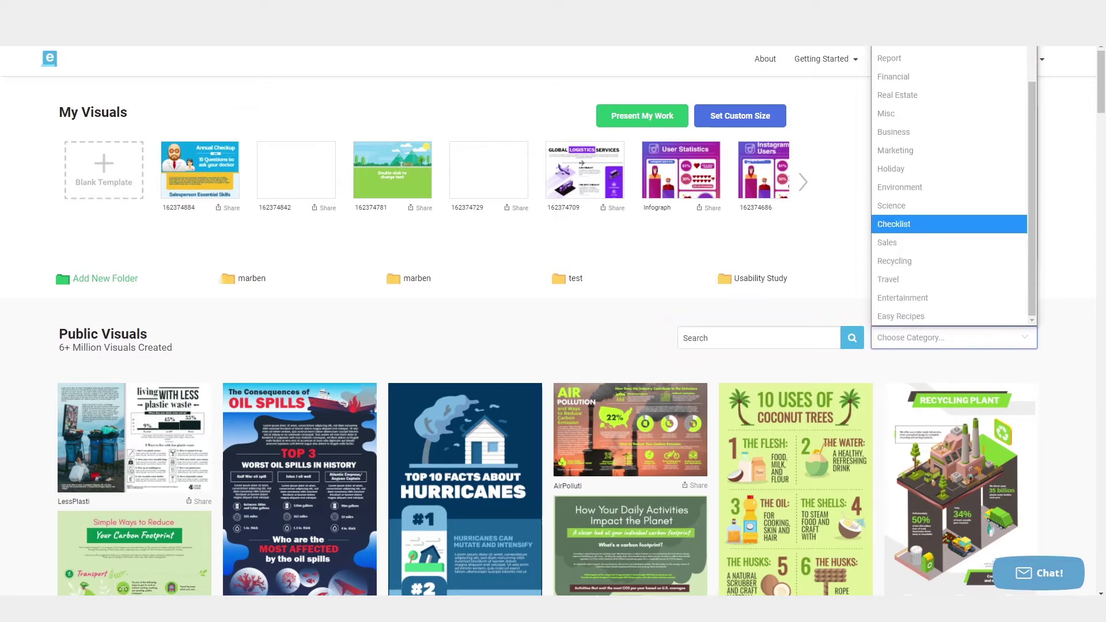
{"action": "left_click", "coordinate": [921, 224]}
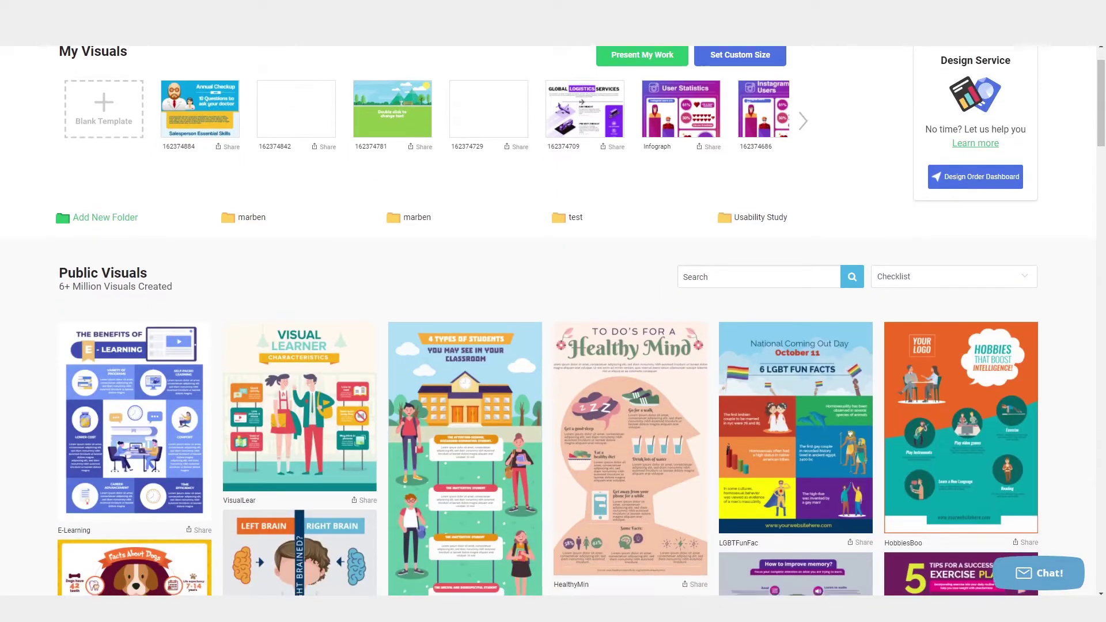
Look through the Checklist visuals for a template to customize
{"action": "scroll", "coordinate": [553, 317], "scroll_direction": "down", "scroll_amount": 5}
{"action": "scroll", "coordinate": [553, 320], "scroll_direction": "down", "scroll_amount": 5}
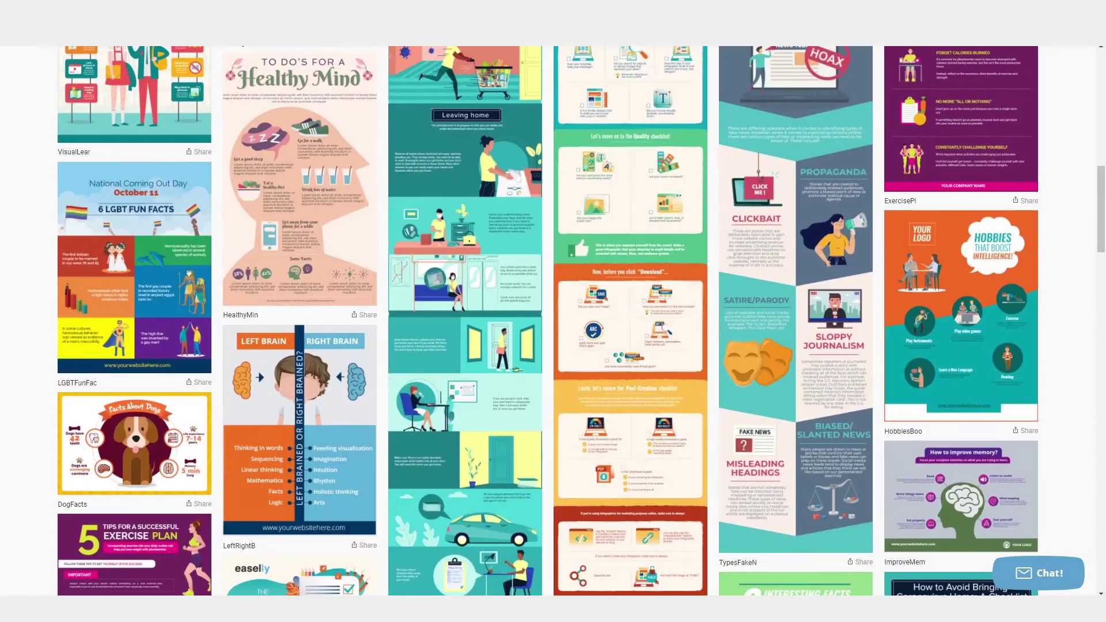
{"action": "scroll", "coordinate": [553, 320], "scroll_direction": "down", "scroll_amount": 10}
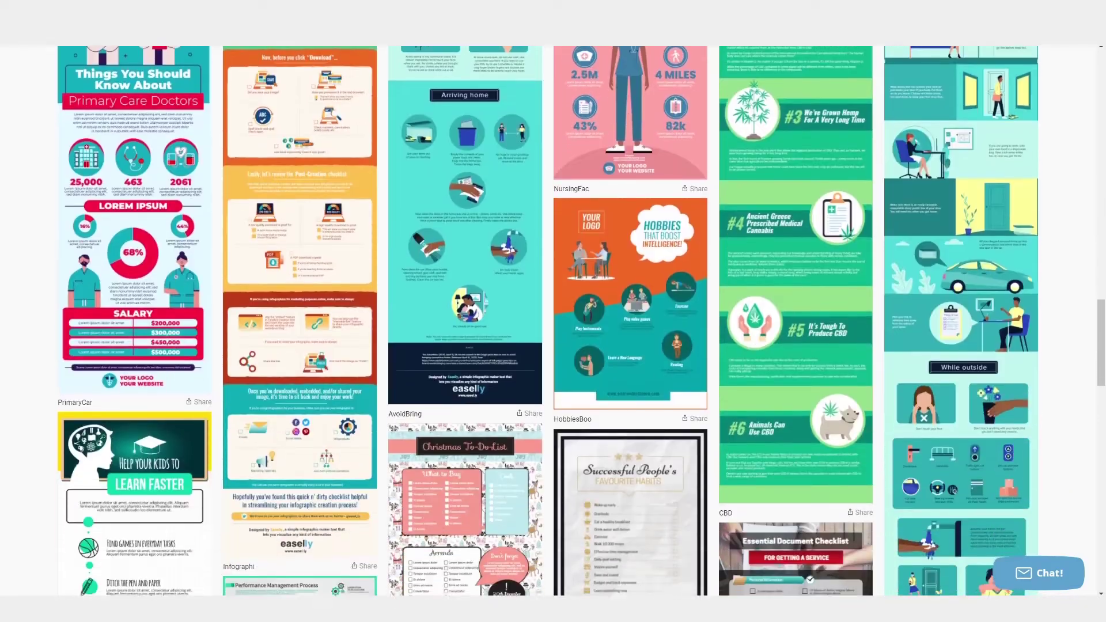
{"action": "scroll", "coordinate": [553, 320], "scroll_direction": "down", "scroll_amount": 5}
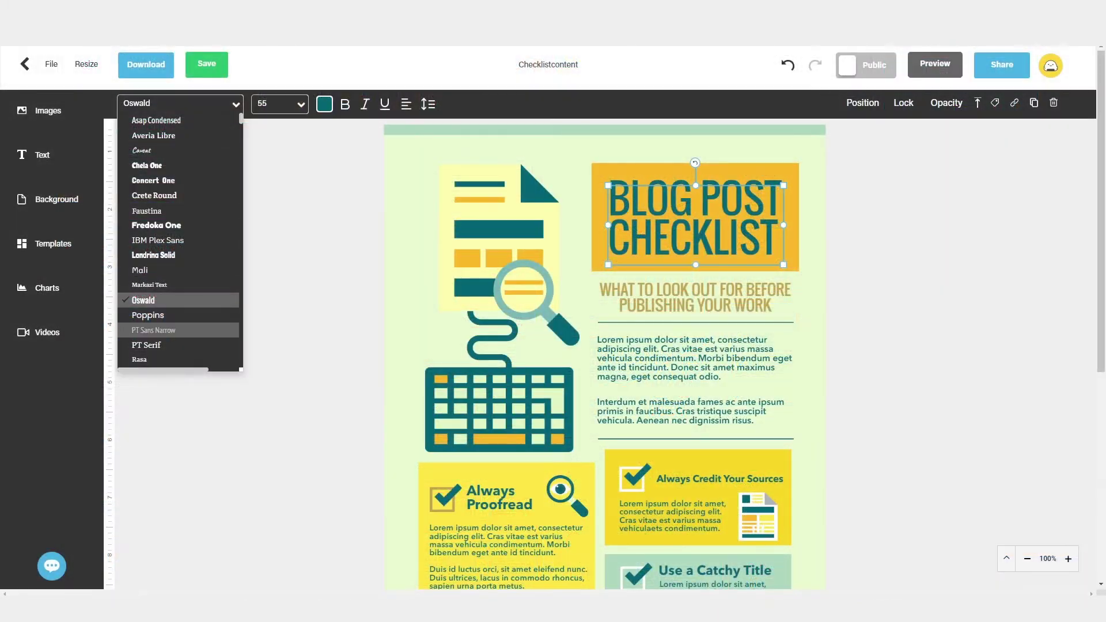
Set the "BLOG POST CHECKLIST" title to Poppins at size 42 and widen its text box to about 324 x 105
{"action": "left_click", "coordinate": [148, 315]}
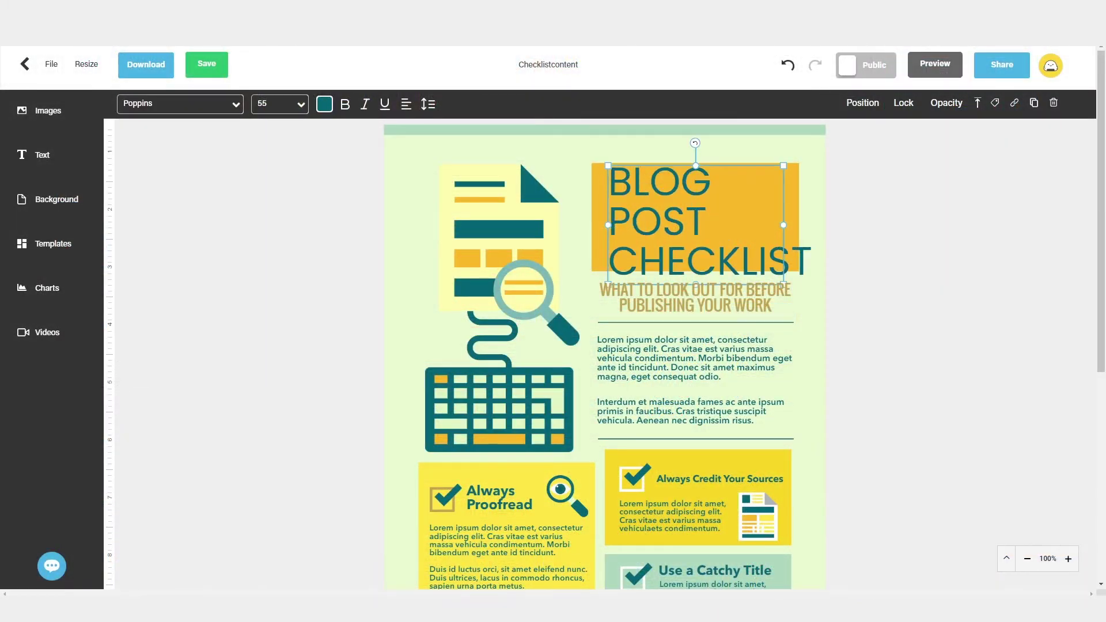
{"action": "left_click", "coordinate": [280, 103]}
{"action": "left_click", "coordinate": [277, 321]}
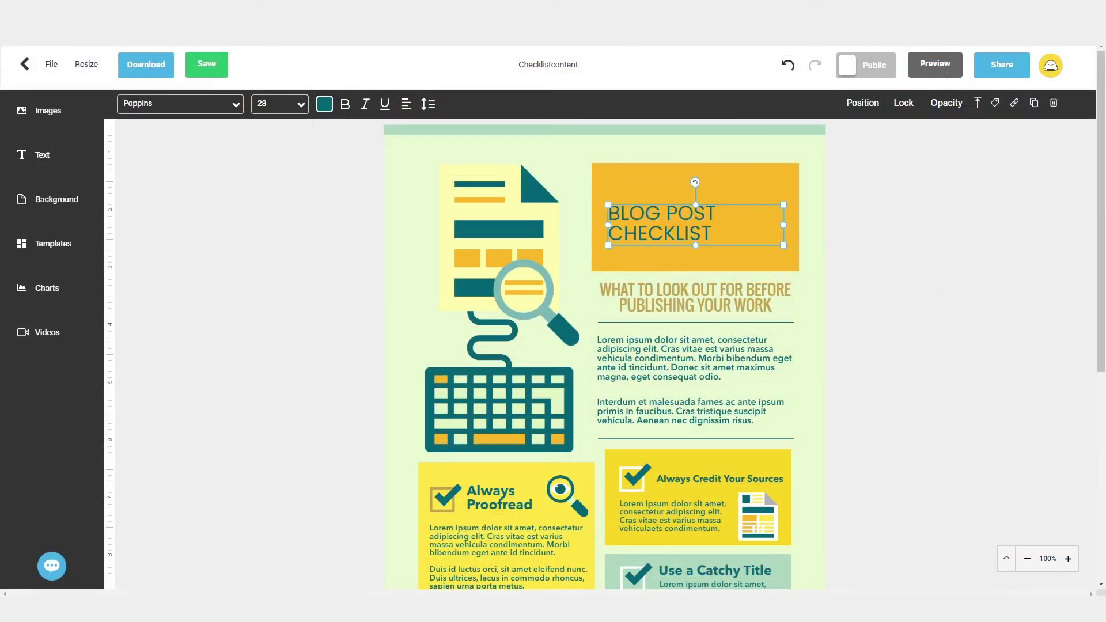
{"action": "left_click", "coordinate": [279, 103]}
{"action": "left_click", "coordinate": [276, 334]}
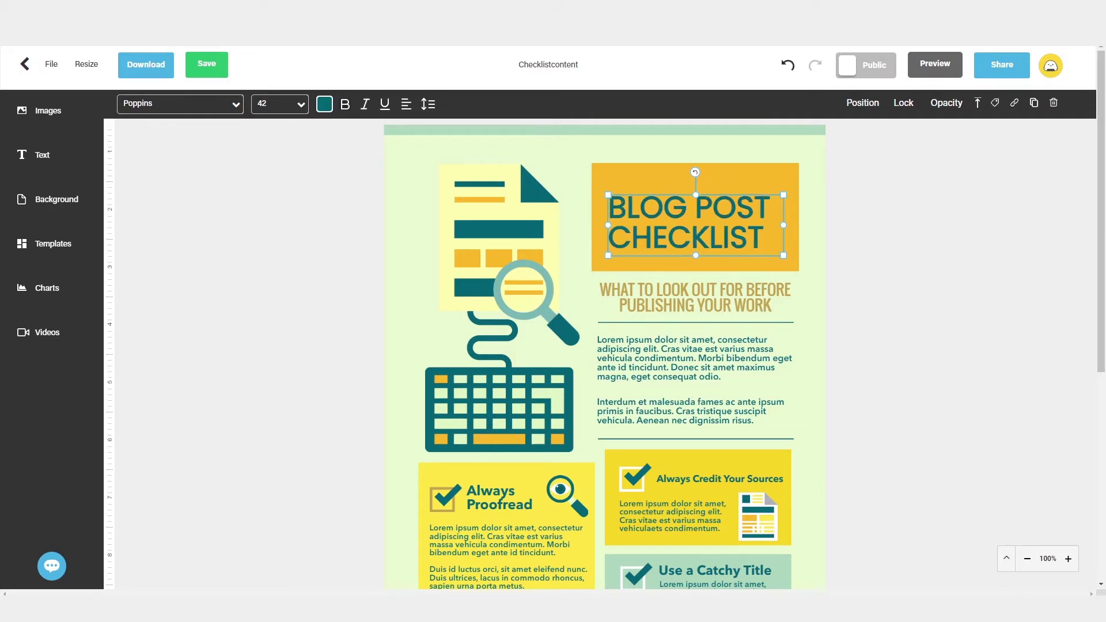
{"action": "left_click", "coordinate": [279, 104]}
{"action": "left_click", "coordinate": [277, 363]}
{"action": "left_click", "coordinate": [280, 104]}
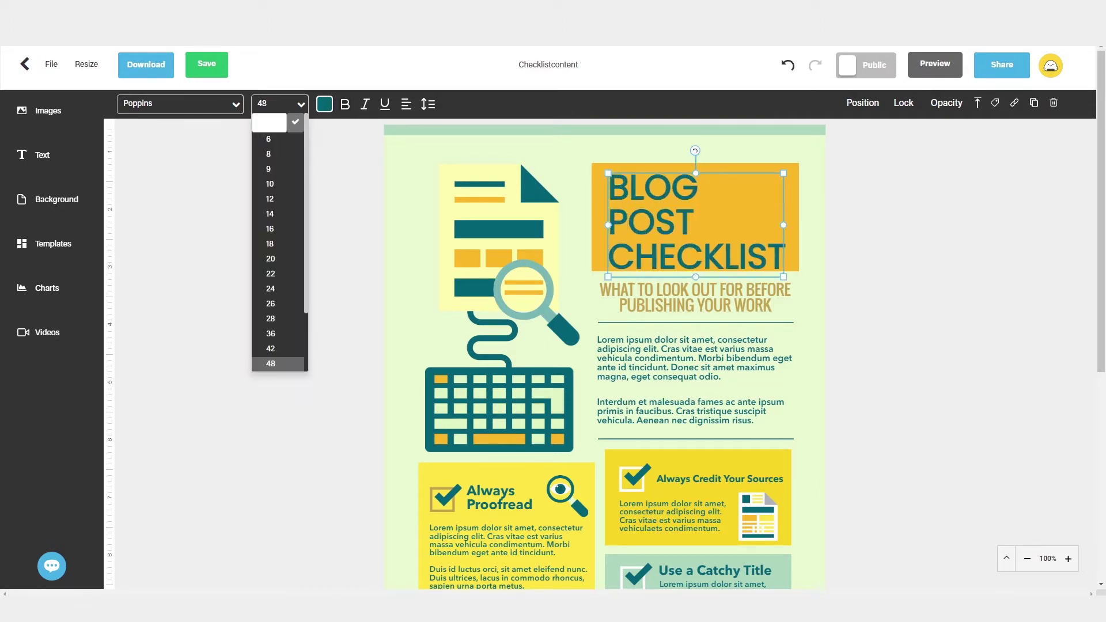
{"action": "left_click", "coordinate": [277, 348]}
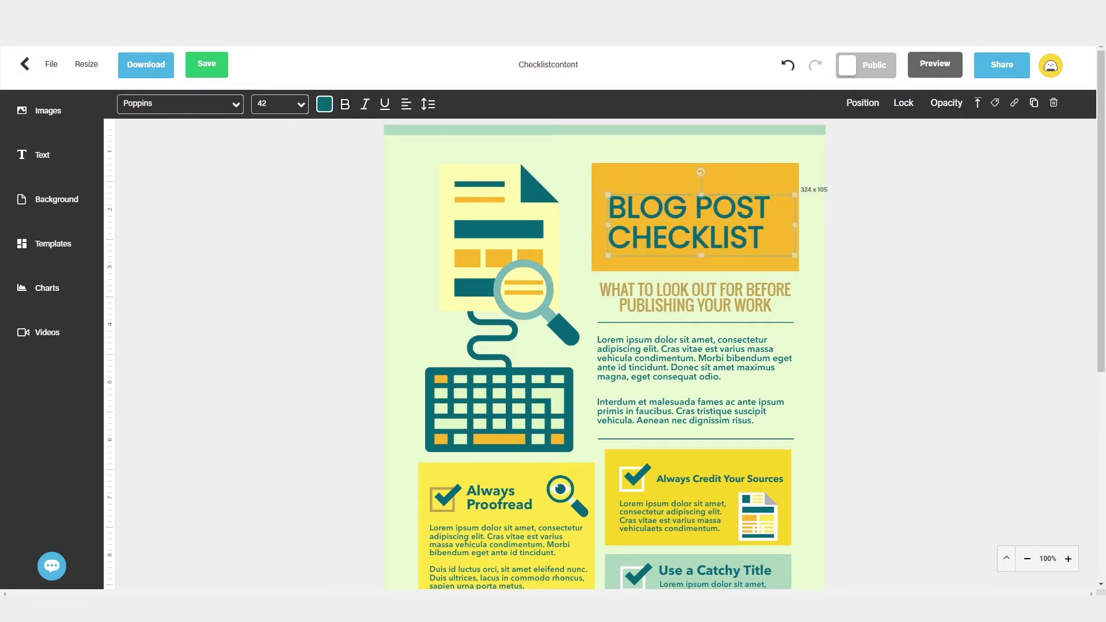
{"action": "left_click", "coordinate": [691, 264]}
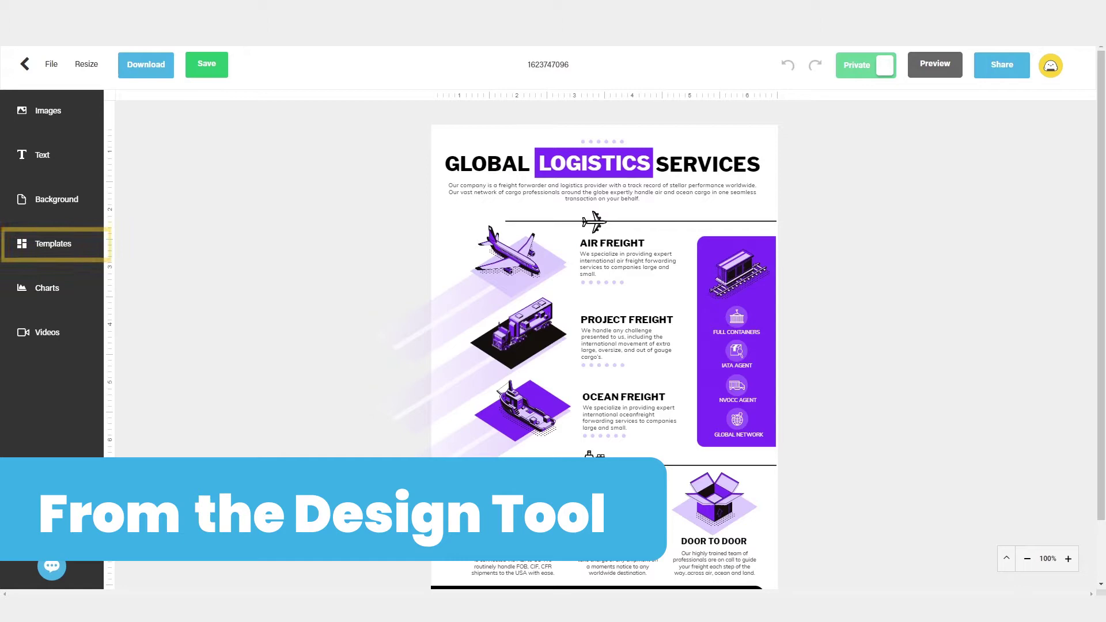
Open the template library from the logistics design, filter it by the Resume category and look through those templates
{"action": "left_click", "coordinate": [53, 244]}
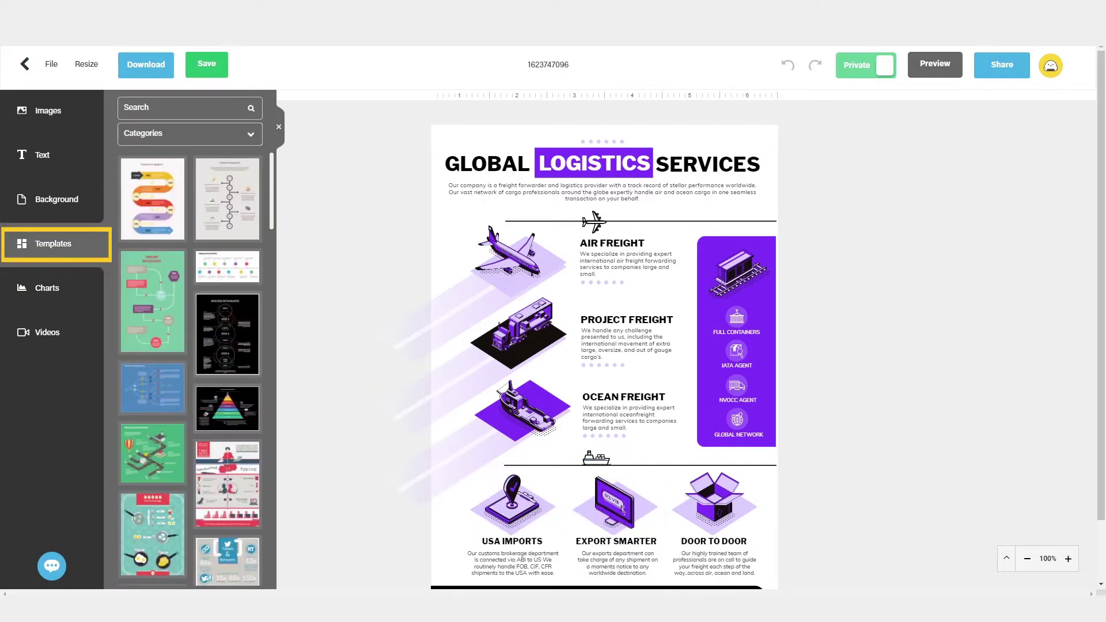
{"action": "scroll", "coordinate": [190, 368], "scroll_direction": "down", "scroll_amount": 8}
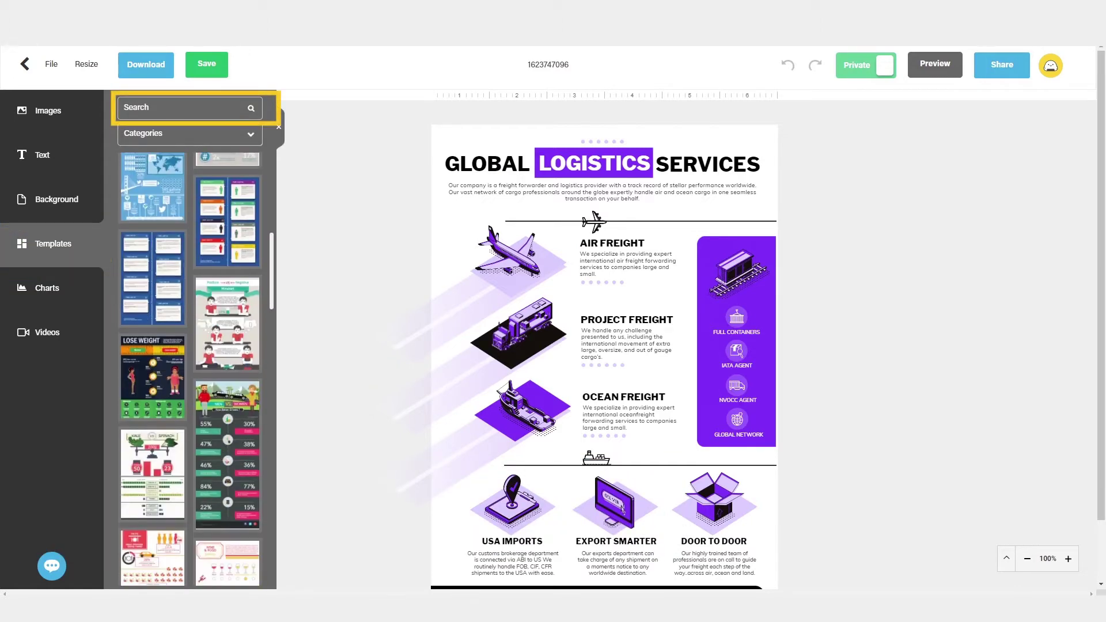
{"action": "scroll", "coordinate": [190, 369], "scroll_direction": "down", "scroll_amount": 7}
{"action": "scroll", "coordinate": [190, 369], "scroll_direction": "down", "scroll_amount": 3}
{"action": "left_click", "coordinate": [190, 133]}
{"action": "left_click", "coordinate": [138, 172]}
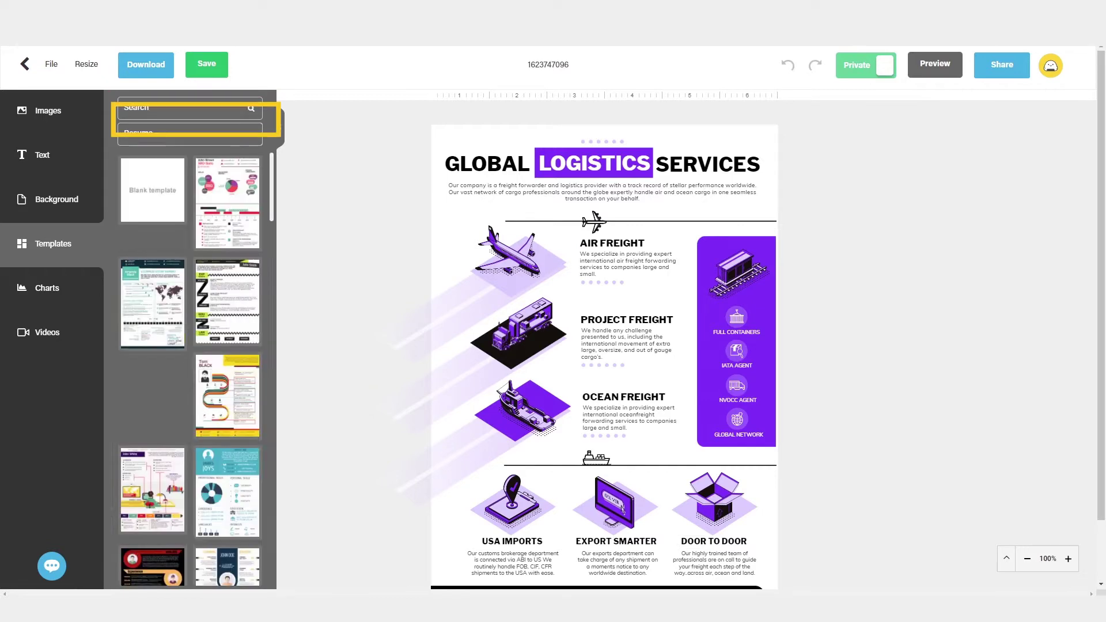
{"action": "scroll", "coordinate": [190, 368], "scroll_direction": "down", "scroll_amount": 10}
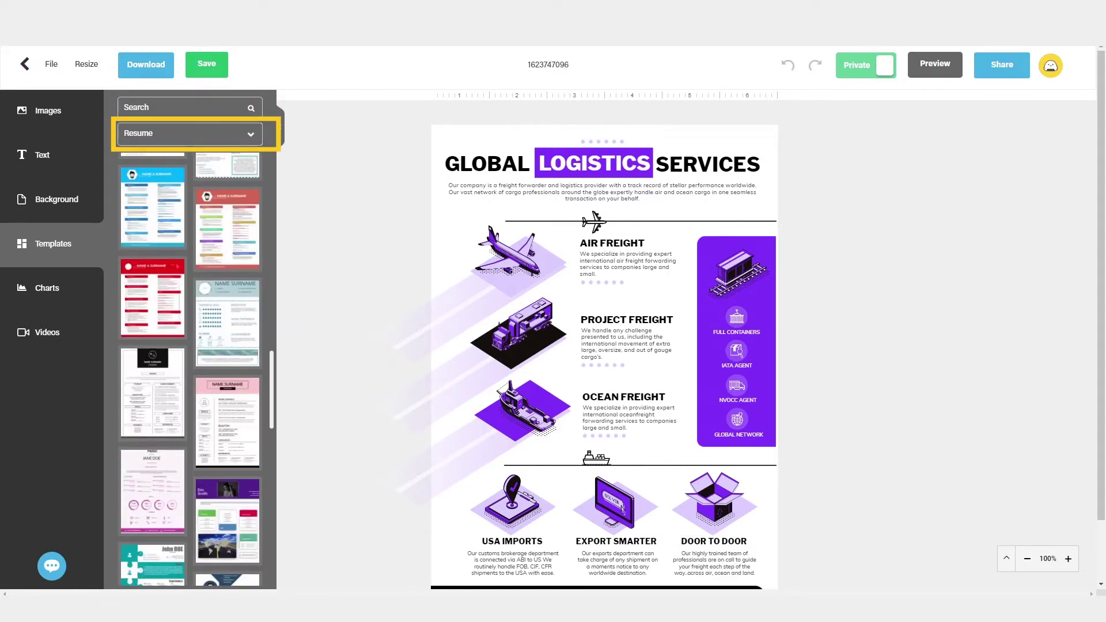
{"action": "scroll", "coordinate": [190, 369], "scroll_direction": "down", "scroll_amount": 4}
Switch the template library's category filter to Business
{"action": "left_click", "coordinate": [190, 134]}
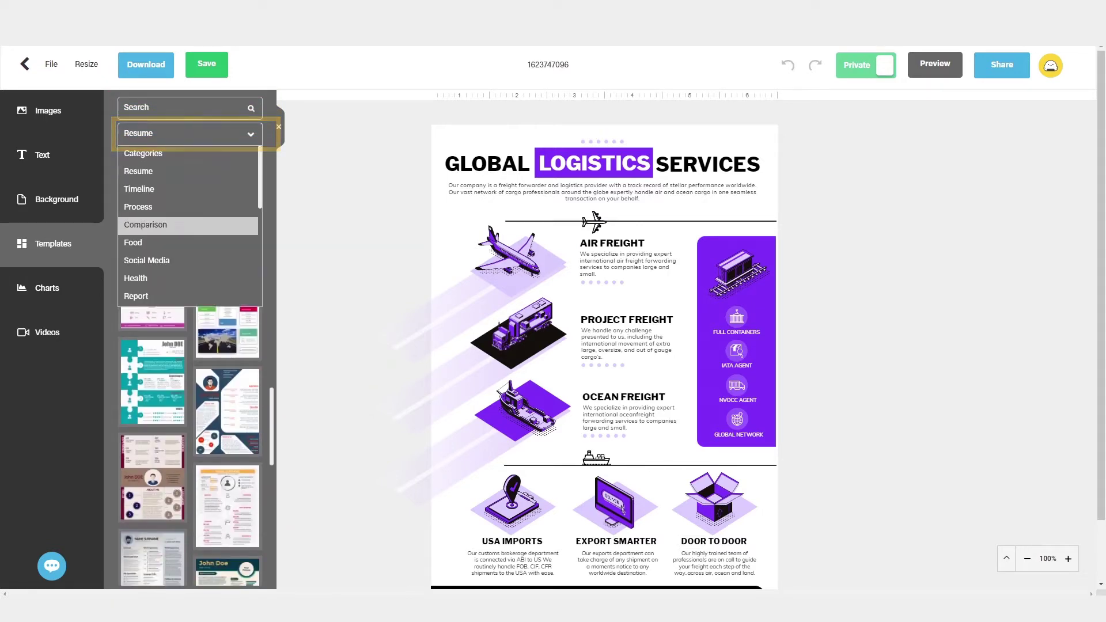
{"action": "scroll", "coordinate": [190, 230], "scroll_direction": "down", "scroll_amount": 5}
{"action": "left_click", "coordinate": [144, 235]}
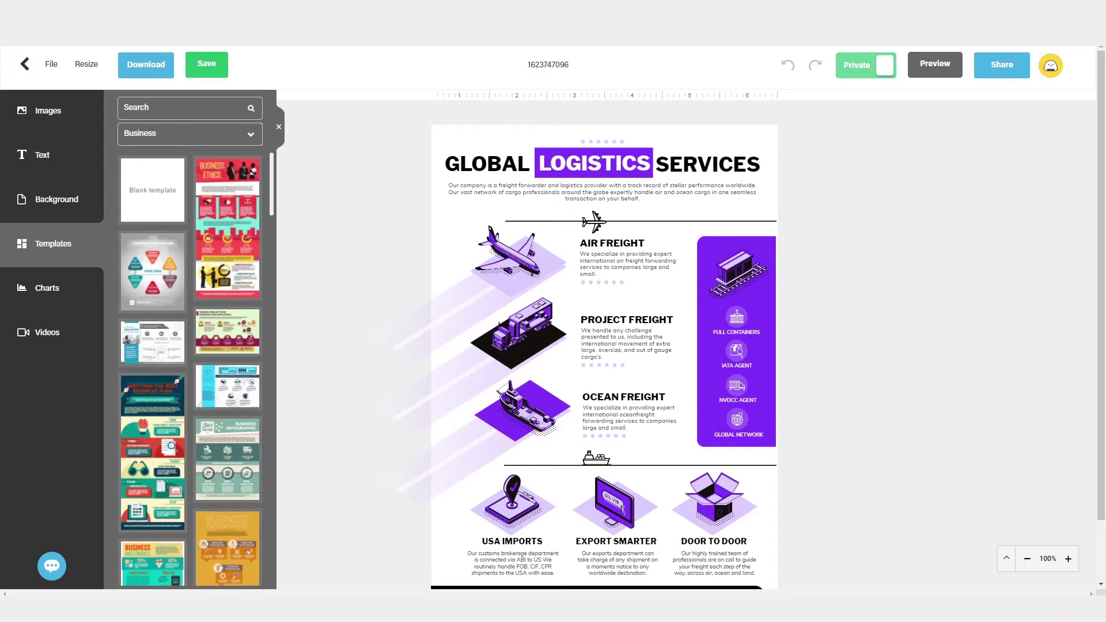
Replace the logistics design with the "Employee Training Process" template from the Business category
{"action": "scroll", "coordinate": [190, 368], "scroll_direction": "down", "scroll_amount": 5}
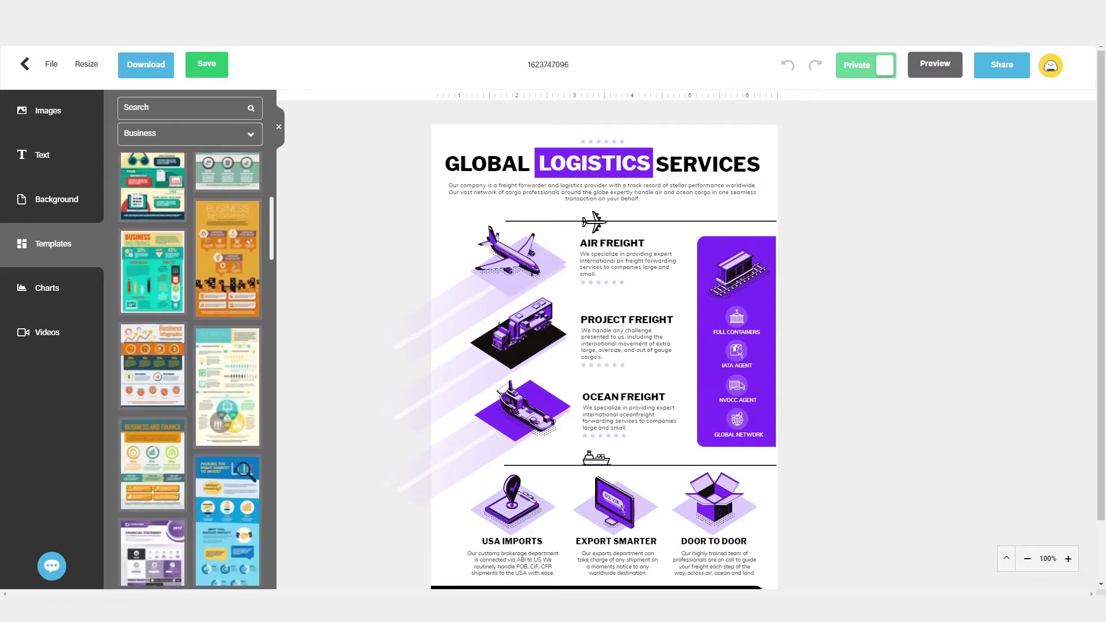
{"action": "scroll", "coordinate": [190, 368], "scroll_direction": "down", "scroll_amount": 6}
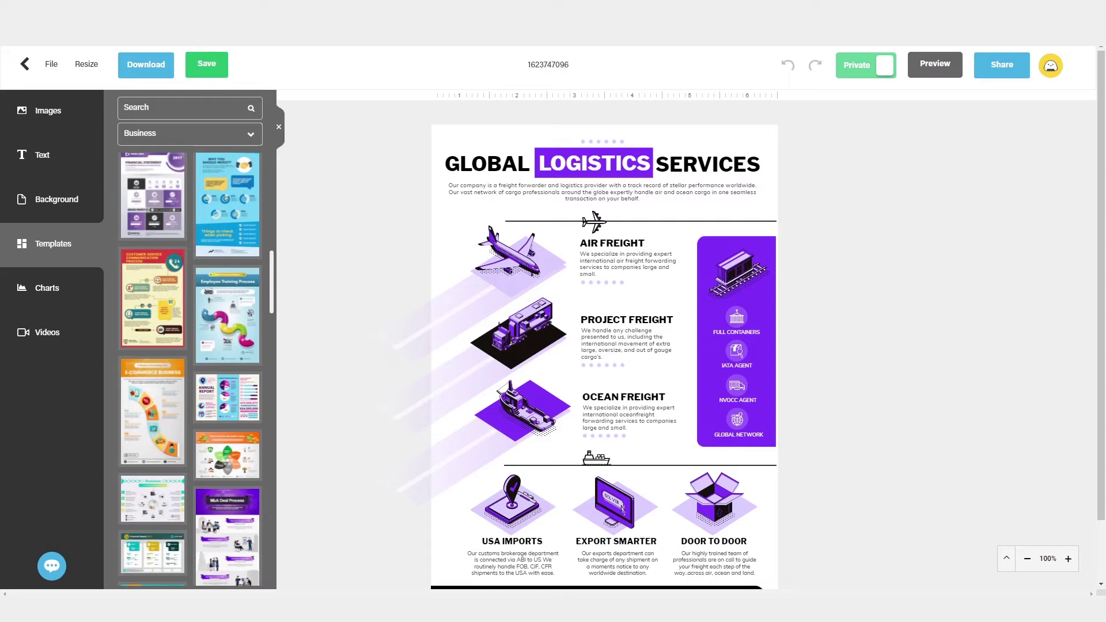
{"action": "left_click", "coordinate": [227, 205]}
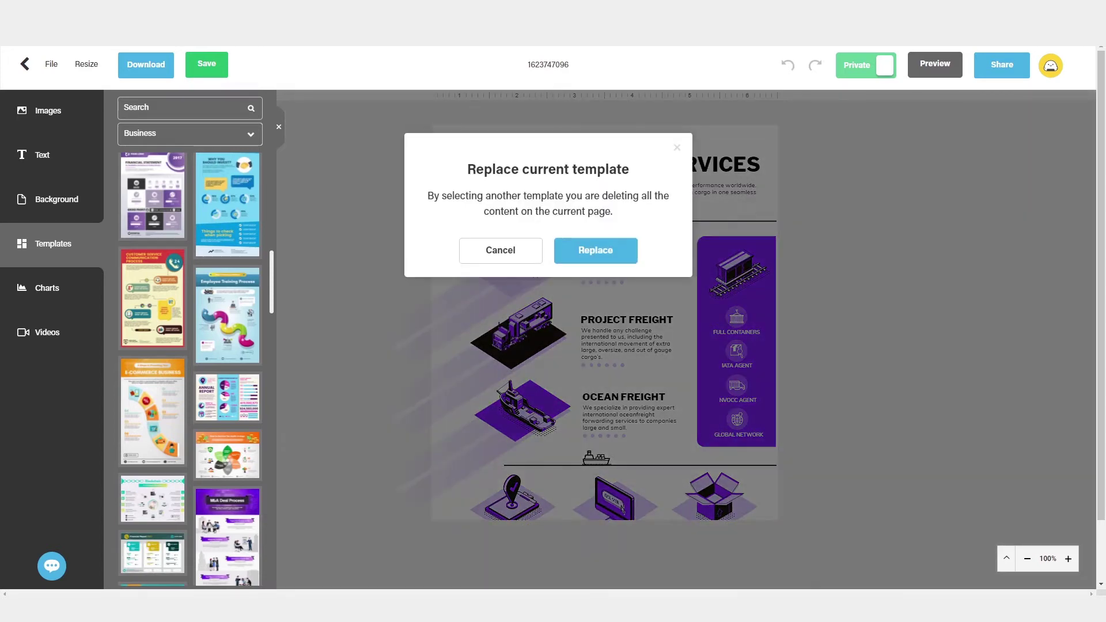
{"action": "left_click", "coordinate": [595, 250]}
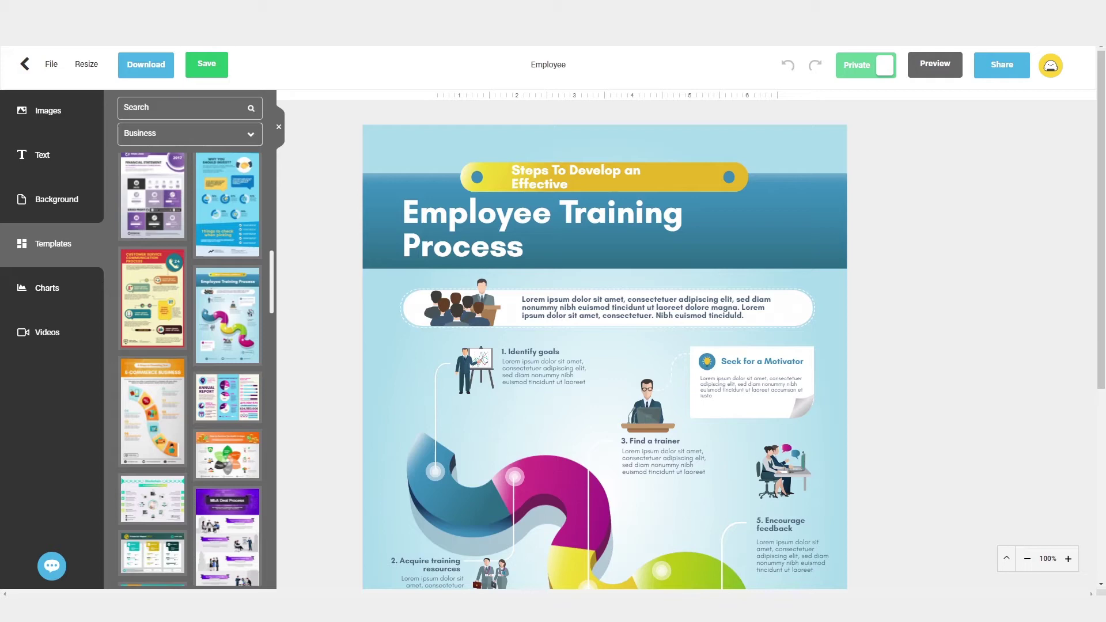
{"action": "scroll", "coordinate": [604, 345], "scroll_direction": "down", "scroll_amount": 5}
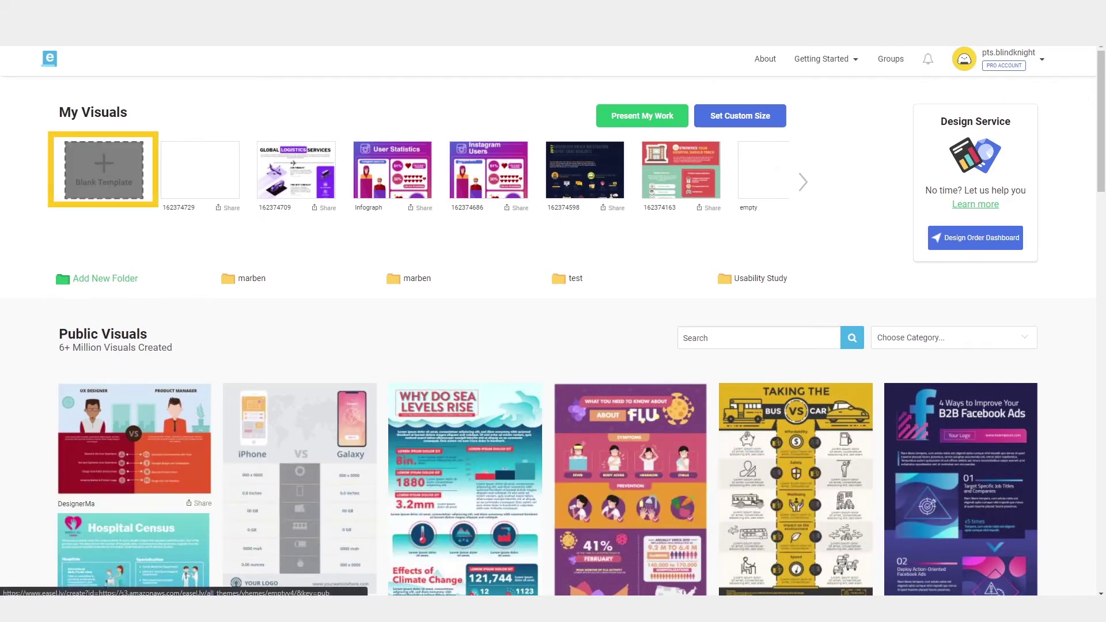
Start a blank design from the home page, and replace the Employee Training Process design's content with the blank template
{"action": "left_click", "coordinate": [104, 169]}
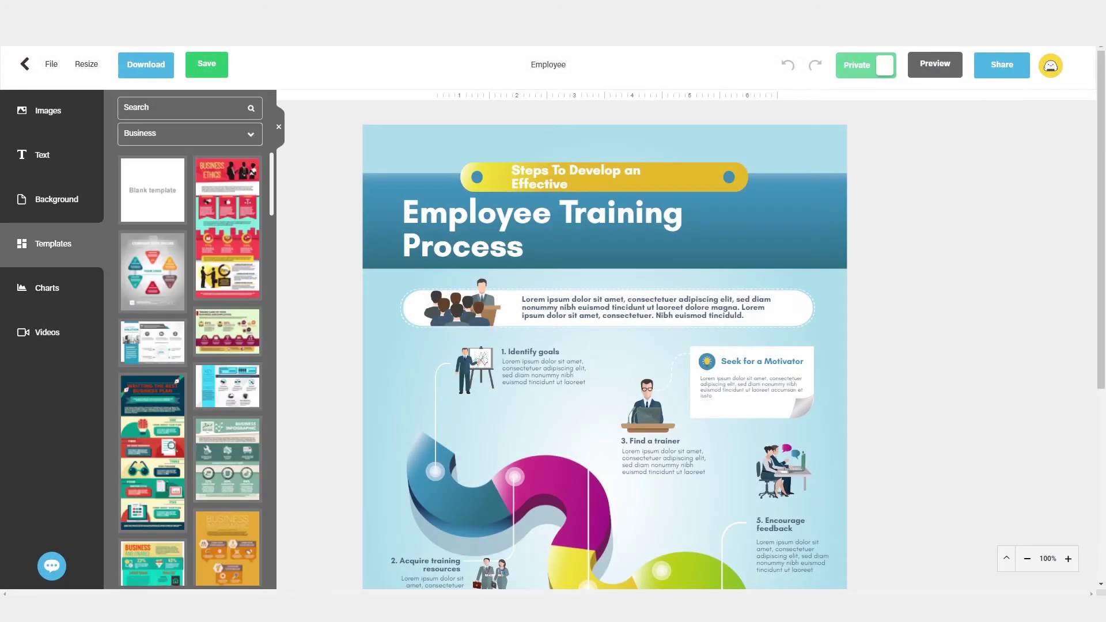
{"action": "left_click_drag", "start_coordinate": [152, 190], "coordinate": [484, 340]}
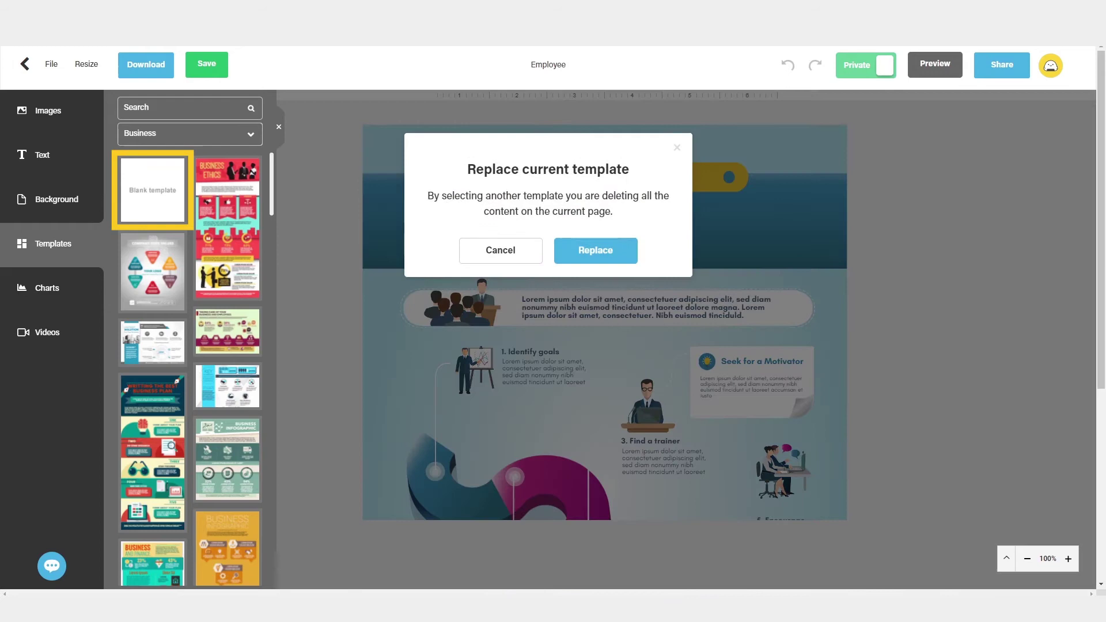
{"action": "left_click", "coordinate": [595, 250]}
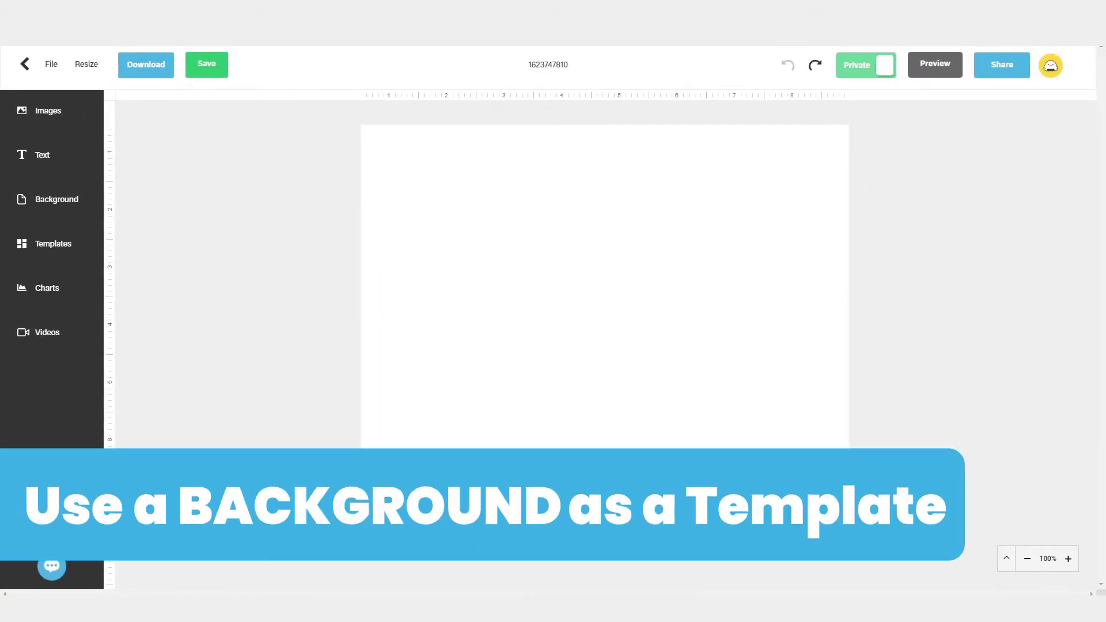
Open the background library for the blank design and look through the available backgrounds
{"action": "left_click", "coordinate": [57, 198]}
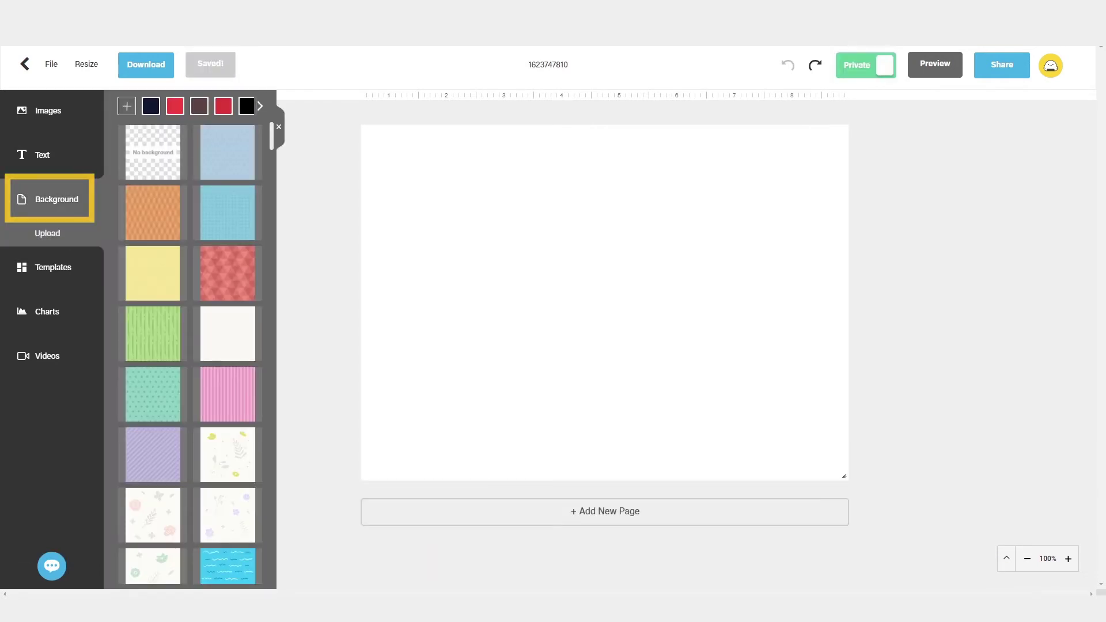
{"action": "scroll", "coordinate": [190, 346], "scroll_direction": "down", "scroll_amount": 4}
{"action": "scroll", "coordinate": [190, 351], "scroll_direction": "down", "scroll_amount": 9}
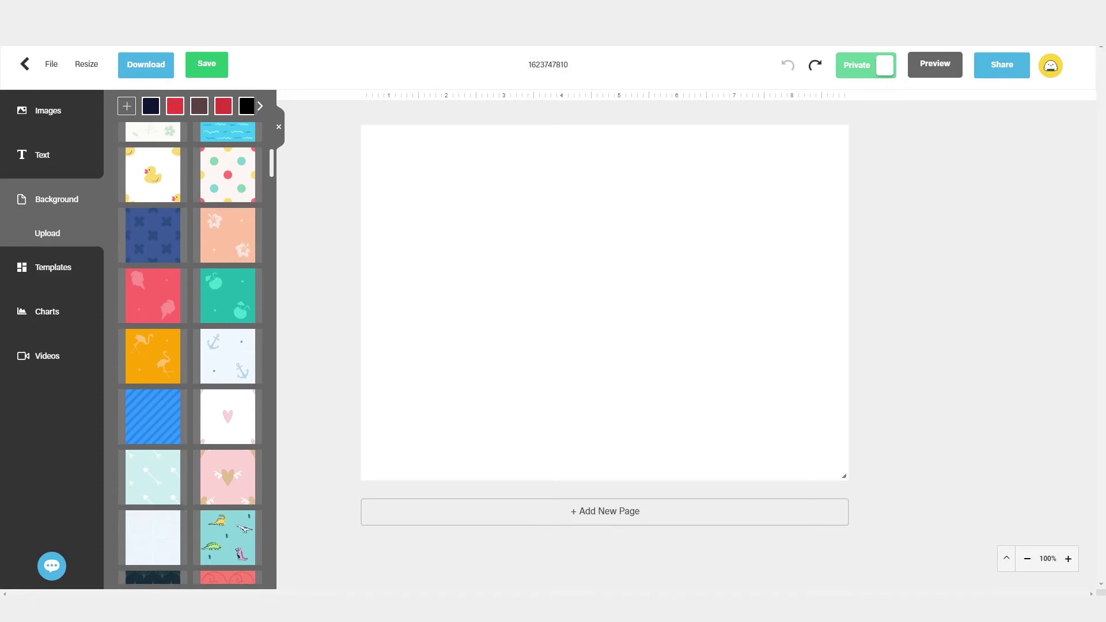
{"action": "scroll", "coordinate": [190, 352], "scroll_direction": "down", "scroll_amount": 8}
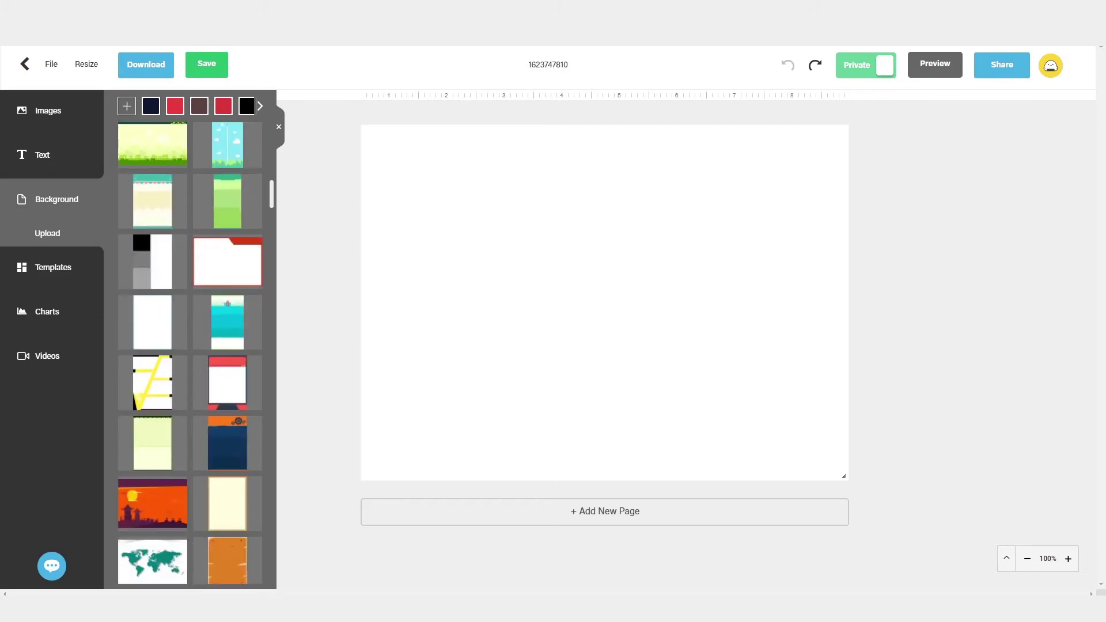
{"action": "scroll", "coordinate": [190, 352], "scroll_direction": "down", "scroll_amount": 10}
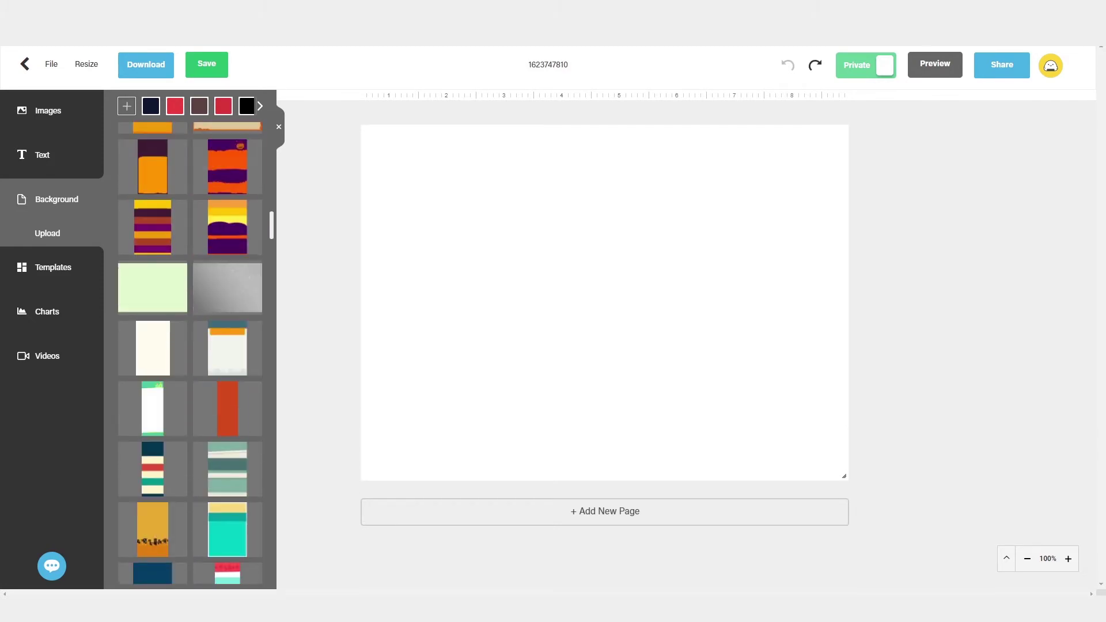
{"action": "scroll", "coordinate": [190, 352], "scroll_direction": "down", "scroll_amount": 10}
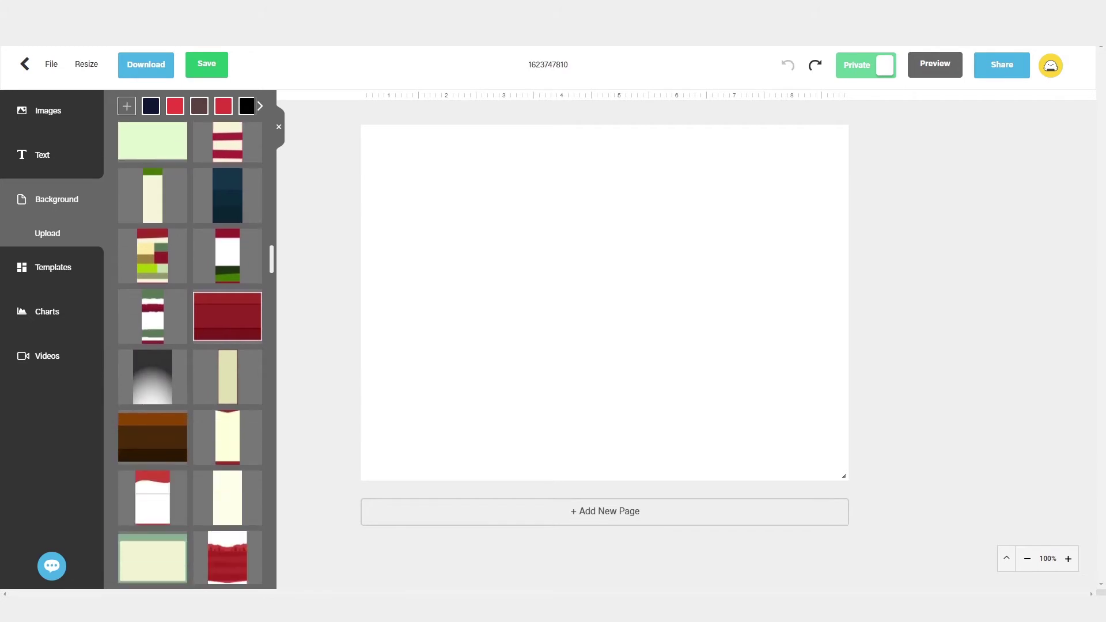
{"action": "scroll", "coordinate": [227, 469], "scroll_direction": "down", "scroll_amount": 6}
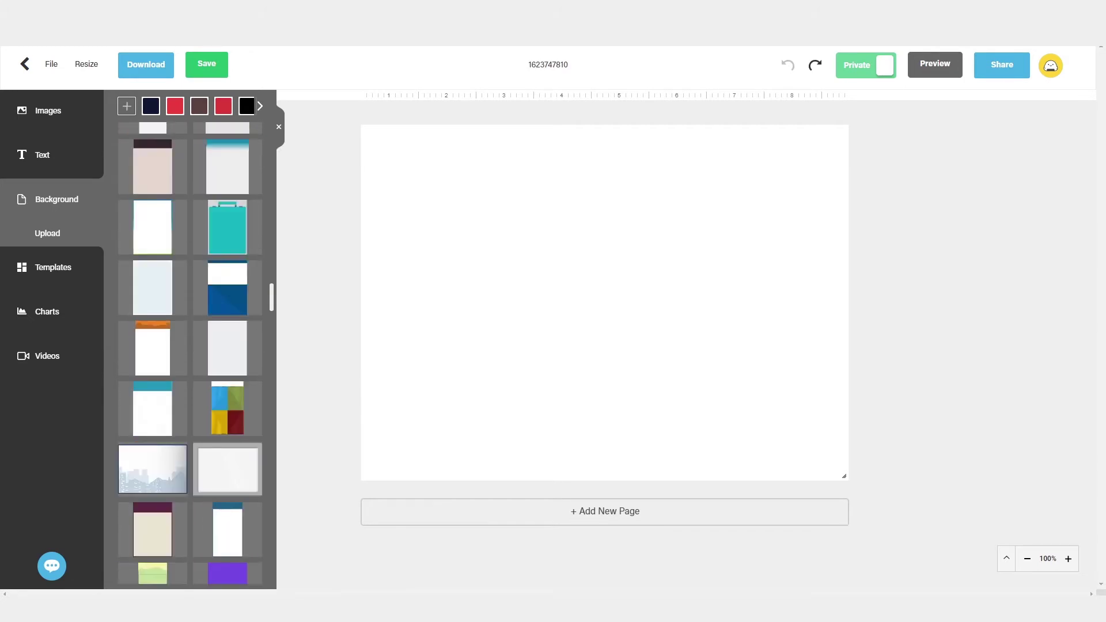
{"action": "scroll", "coordinate": [227, 469], "scroll_direction": "down", "scroll_amount": 6}
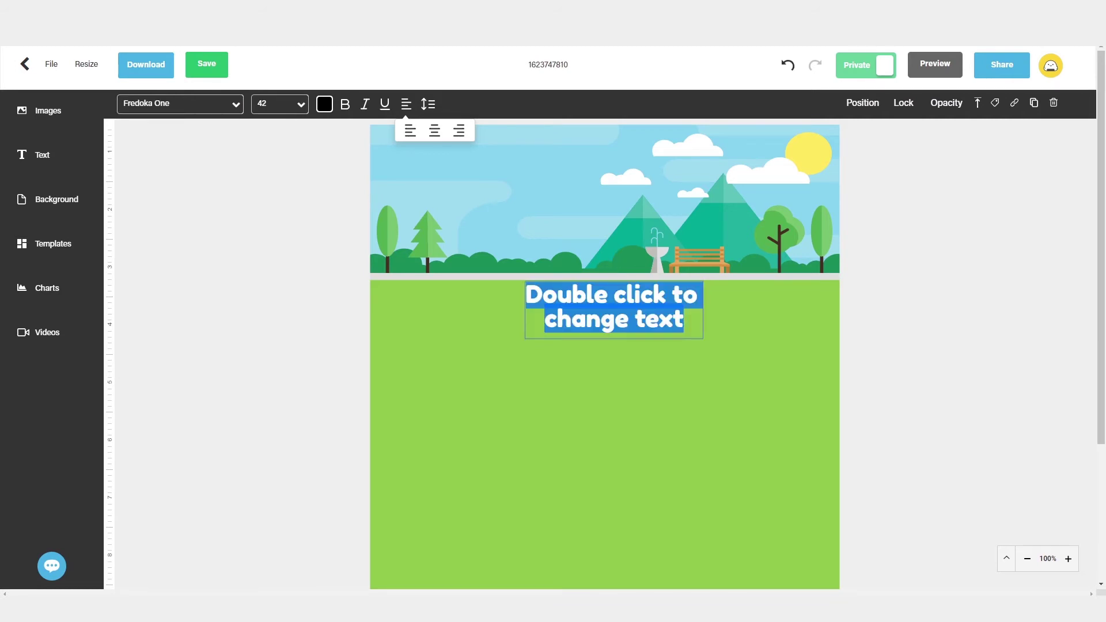
Replace the placeholder text below the park scene with "10 Tips for Tent Camping"
{"action": "type", "text": "10 Tips for Ten"}
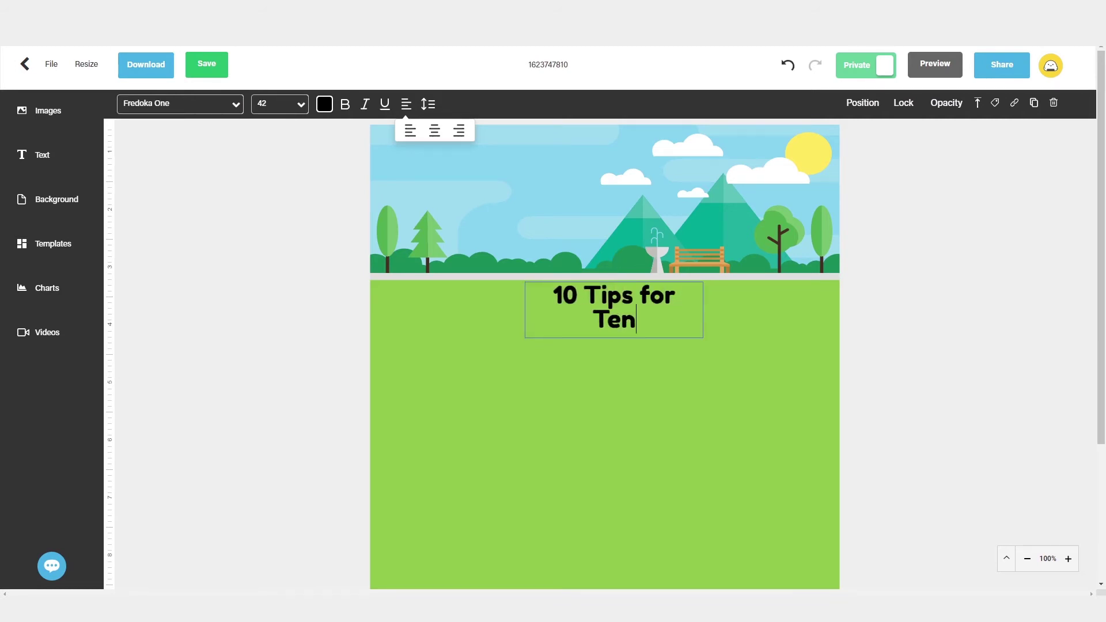
{"action": "type", "text": "t Camping"}
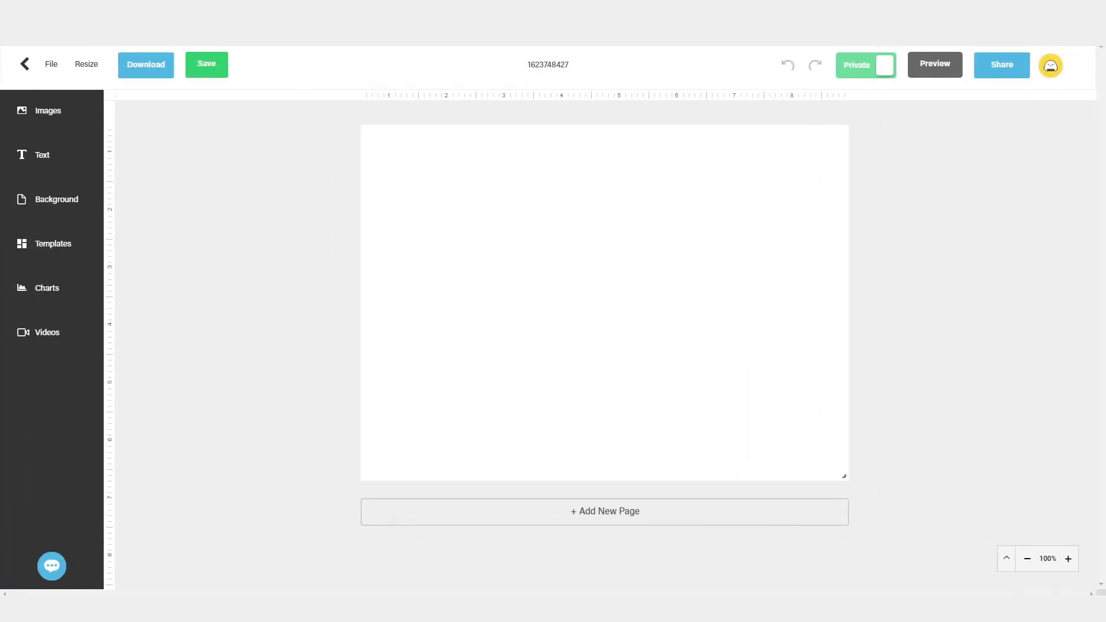
Apply the "Sales Techniques and How to Be a Good Salesperson" template from the Business category to the new blank design
{"action": "left_click", "coordinate": [52, 243]}
{"action": "scroll", "coordinate": [190, 369], "scroll_direction": "down", "scroll_amount": 10}
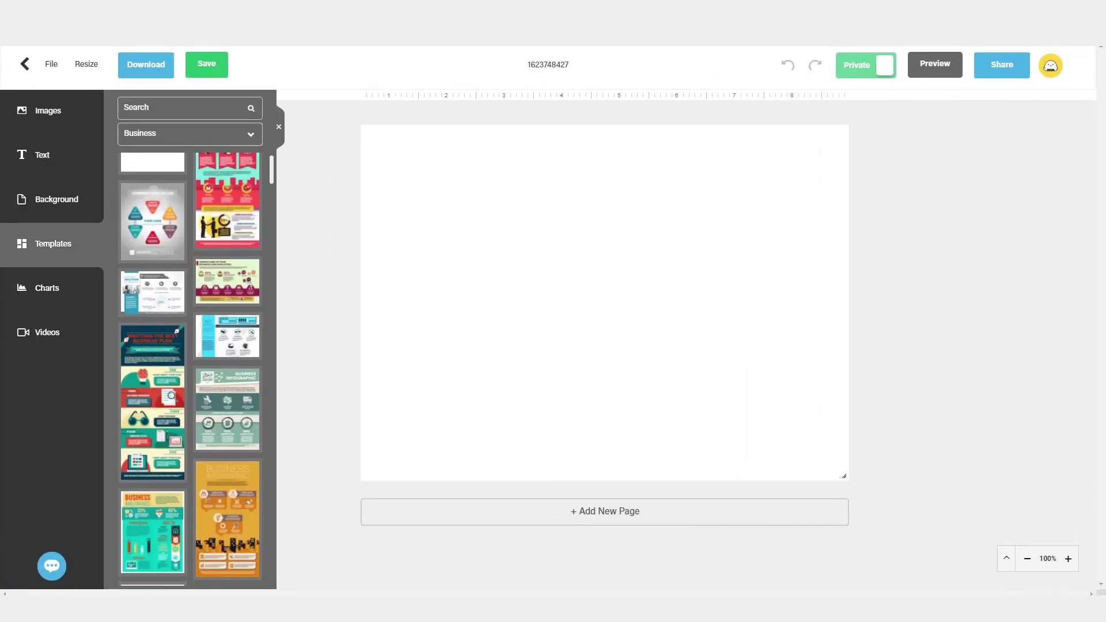
{"action": "scroll", "coordinate": [190, 369], "scroll_direction": "down", "scroll_amount": 10}
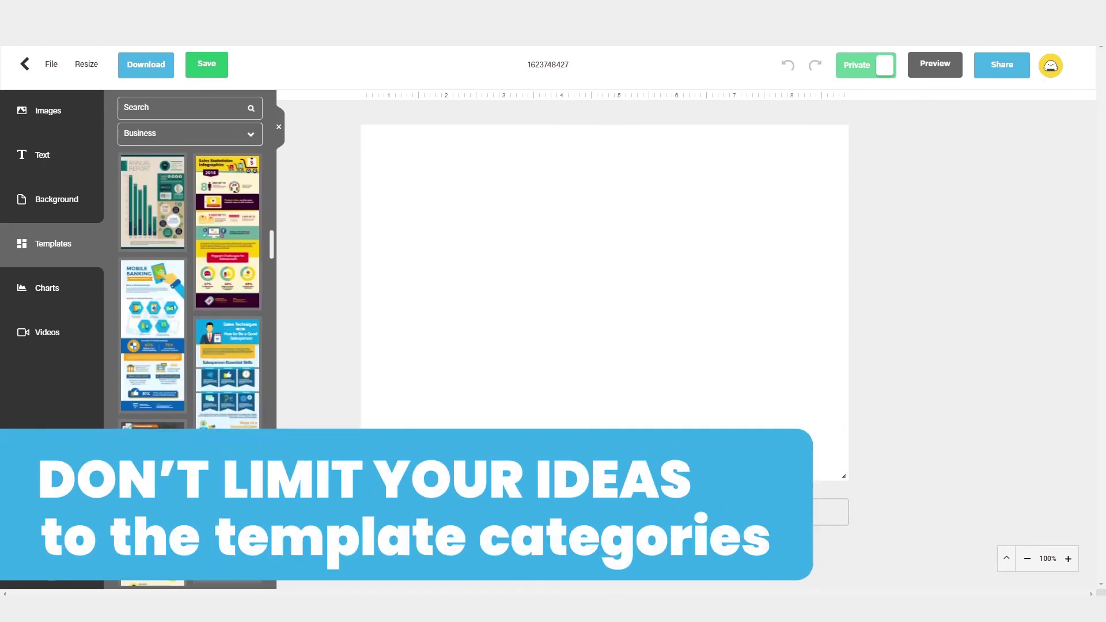
{"action": "left_click", "coordinate": [226, 231]}
{"action": "left_click", "coordinate": [595, 241]}
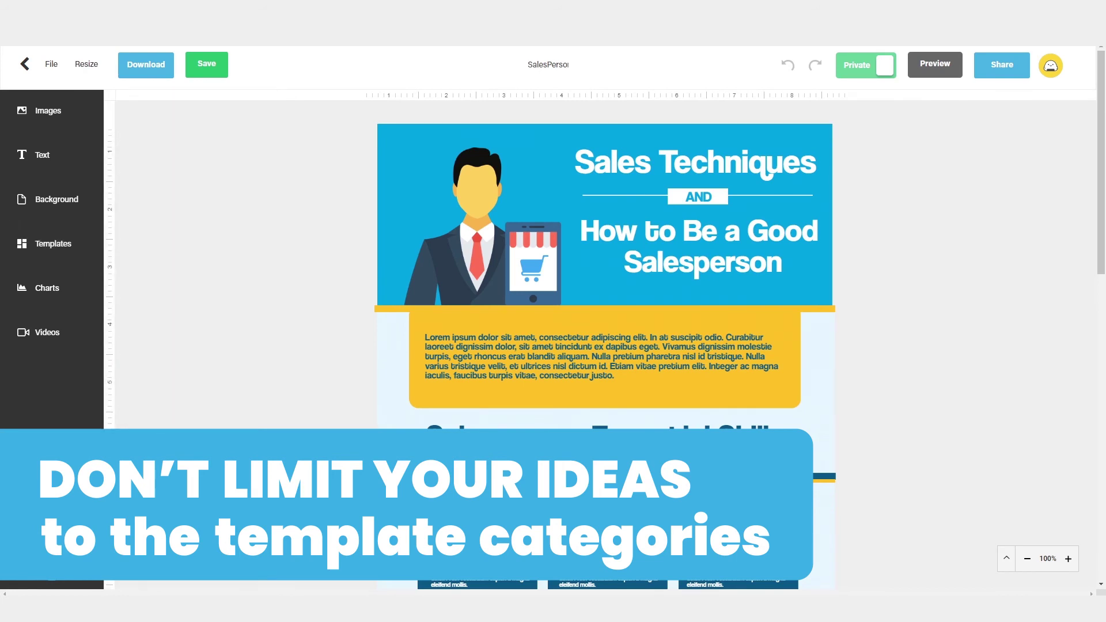
Replace the "Sales Techniques" heading with "Annual Checkup" and center its text
{"action": "left_click", "coordinate": [814, 161]}
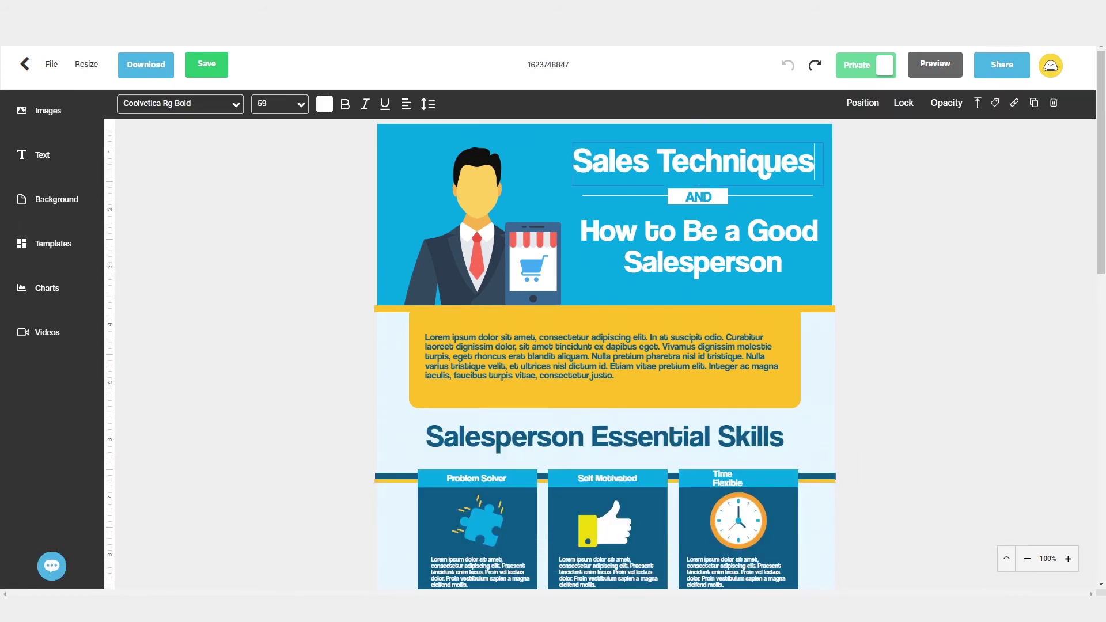
{"action": "key", "text": "ctrl+a"}
{"action": "type", "text": "Annual Checkup"}
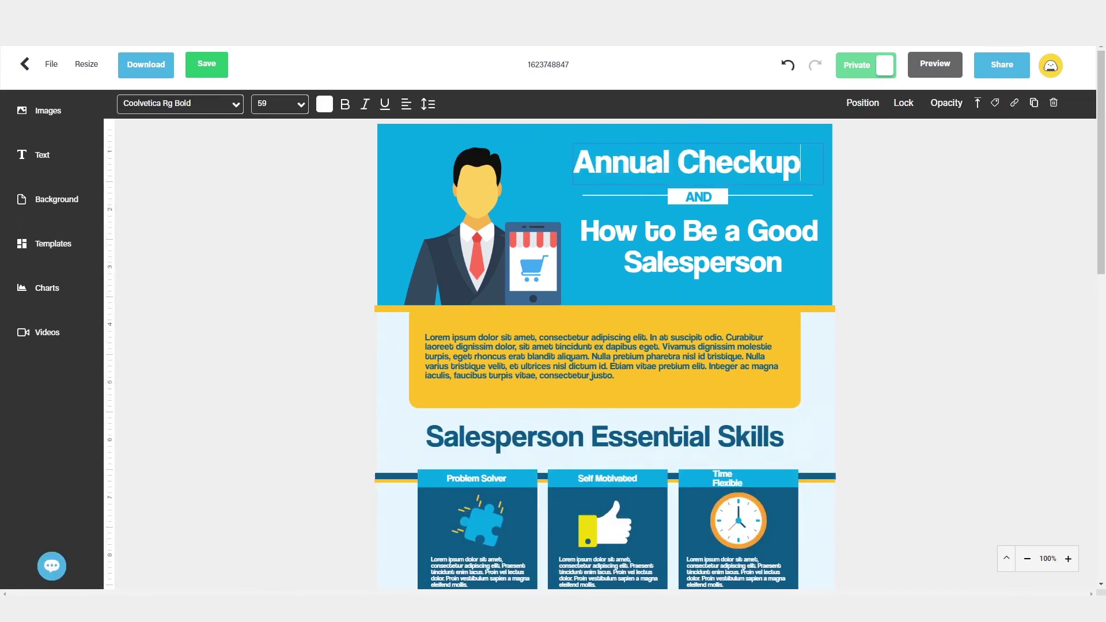
{"action": "left_click", "coordinate": [697, 162]}
{"action": "left_click", "coordinate": [406, 104]}
{"action": "left_click", "coordinate": [437, 130]}
Replace the "How to Be a Good Salesperson" subtitle with "10 Questions to ask your doctor"
{"action": "double_click", "coordinate": [702, 246]}
{"action": "key", "text": "ctrl+a"}
{"action": "type", "text": "10 Questions to ask your doctor"}
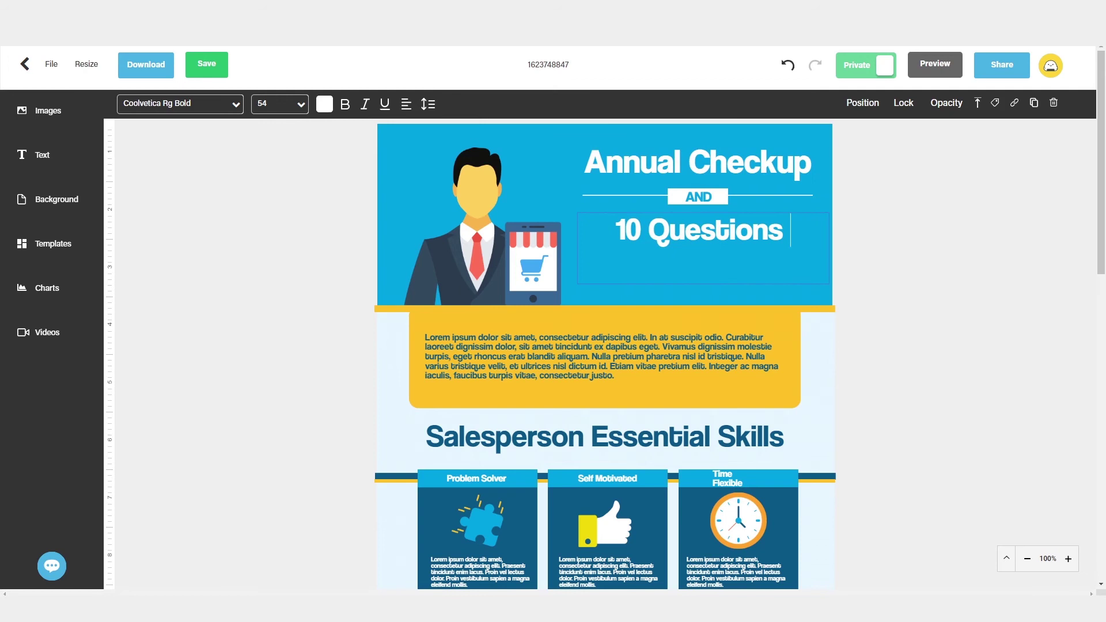
{"action": "key", "text": "Escape"}
Delete the salesperson illustration from the header and search the icon library for "Doctor"
{"action": "left_click", "coordinate": [478, 230]}
{"action": "key", "text": "Delete"}
{"action": "left_click", "coordinate": [48, 110]}
{"action": "left_click", "coordinate": [182, 108]}
{"action": "type", "text": "Doctor"}
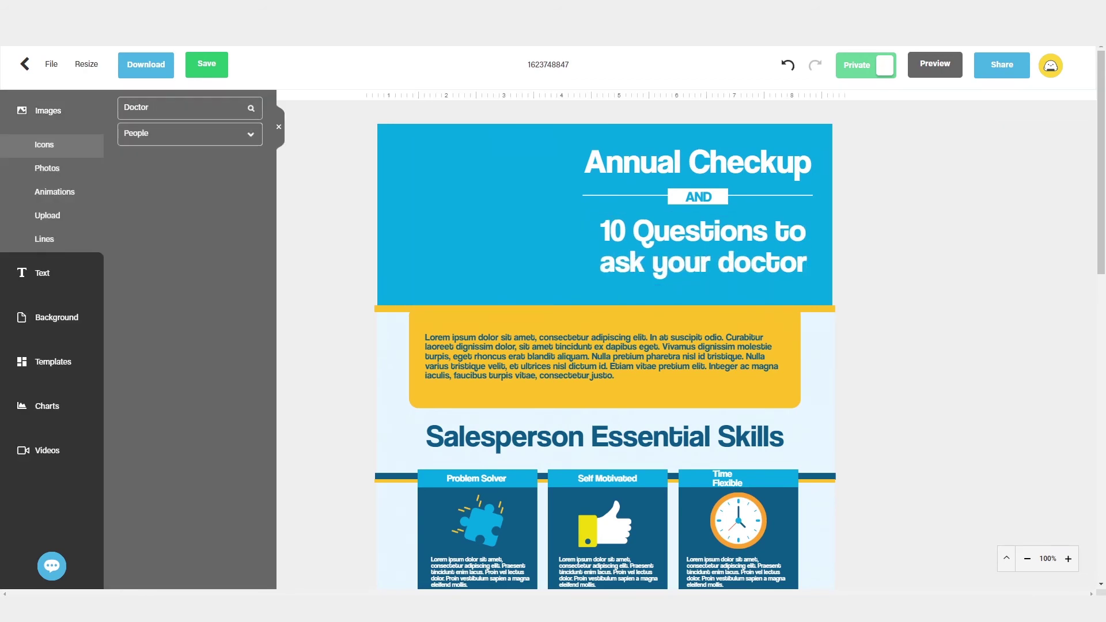
Look through the doctor icons, clear the search term and search for "Doctor" again
{"action": "scroll", "coordinate": [190, 369], "scroll_direction": "down", "scroll_amount": 20}
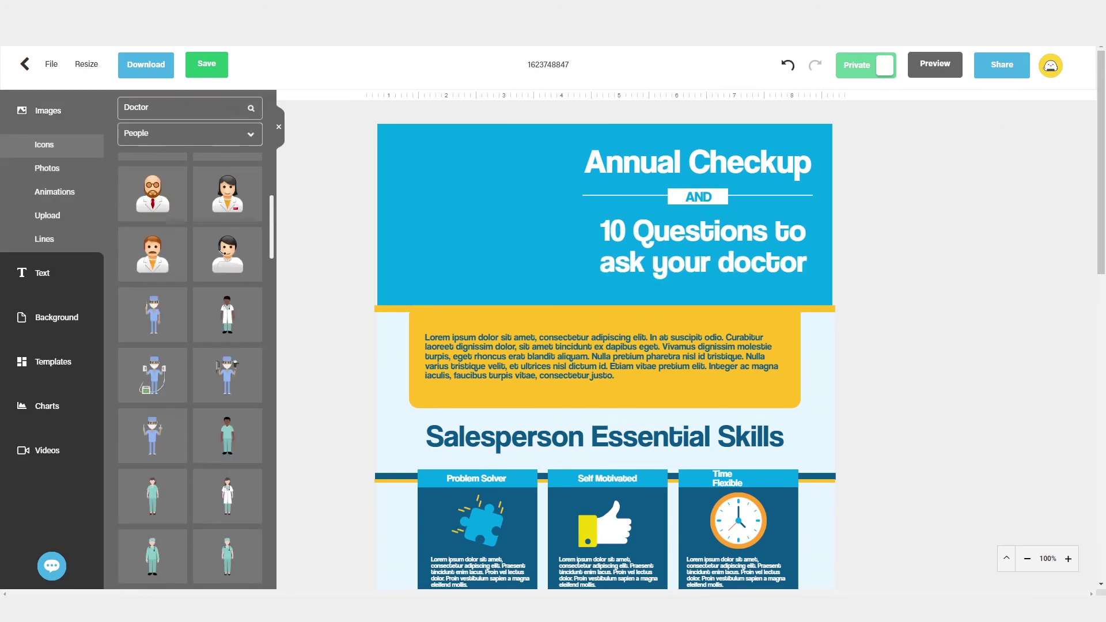
{"action": "scroll", "coordinate": [190, 368], "scroll_direction": "up", "scroll_amount": 20}
{"action": "key", "text": "BackSpace"}
{"action": "key", "text": "BackSpace"}
{"action": "key", "text": "BackSpace"}
{"action": "key", "text": "BackSpace"}
{"action": "key", "text": "BackSpace"}
{"action": "key", "text": "BackSpace"}
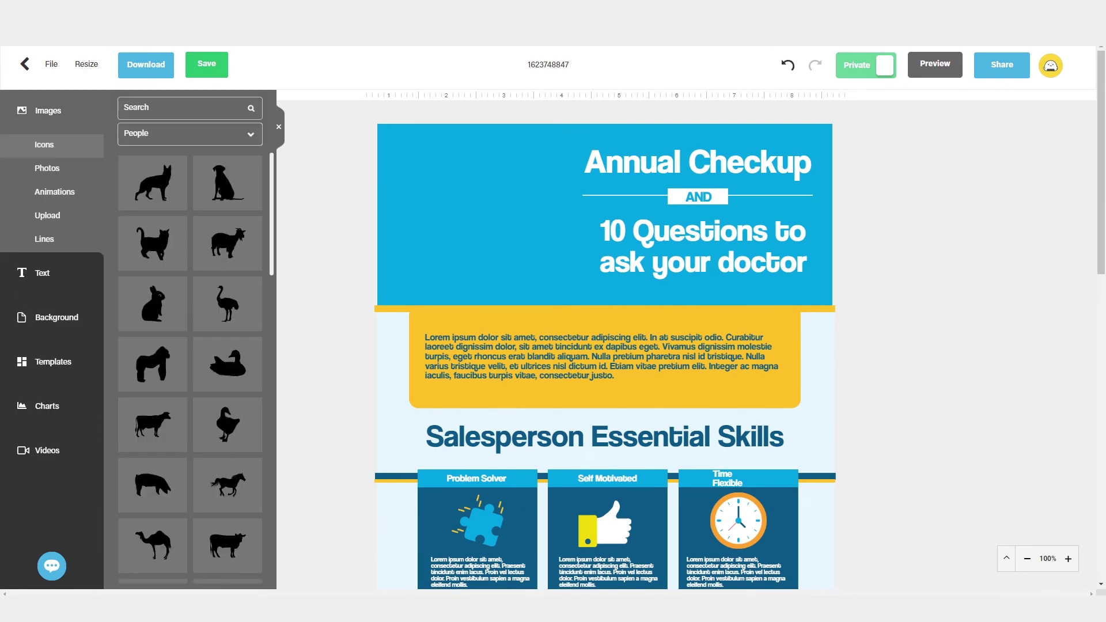
{"action": "left_click", "coordinate": [182, 108]}
{"action": "type", "text": "Doctor"}
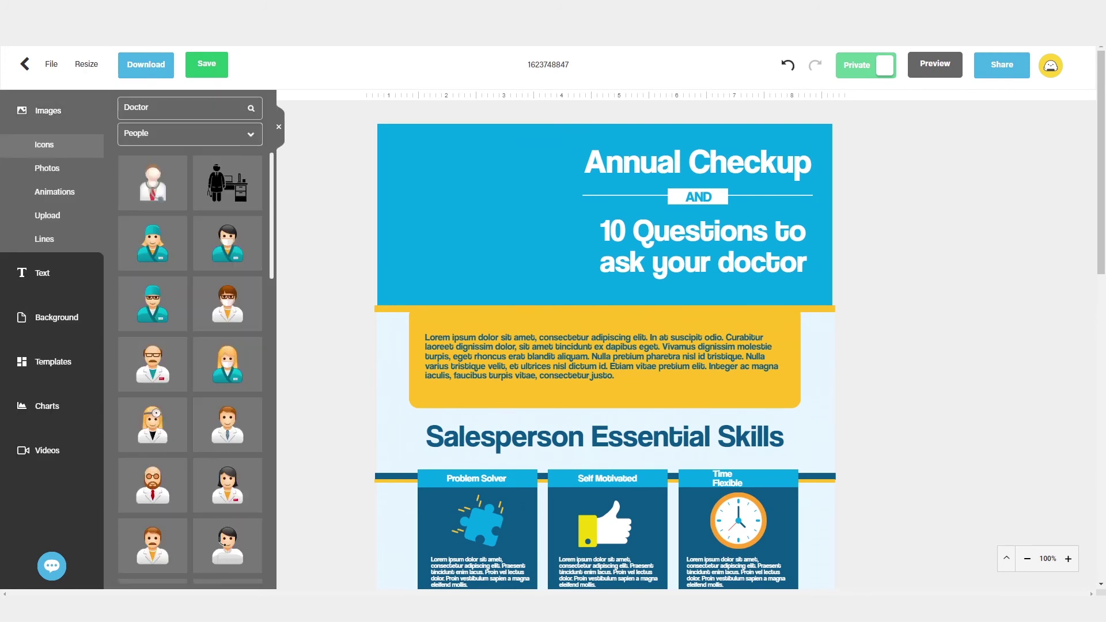
Place the bald, bearded doctor icon with glasses and a red tie in the blue header beside the title text
{"action": "left_click_drag", "start_coordinate": [150, 181], "coordinate": [396, 224]}
{"action": "left_click_drag", "start_coordinate": [428, 259], "coordinate": [454, 220]}
{"action": "left_click", "coordinate": [47, 110]}
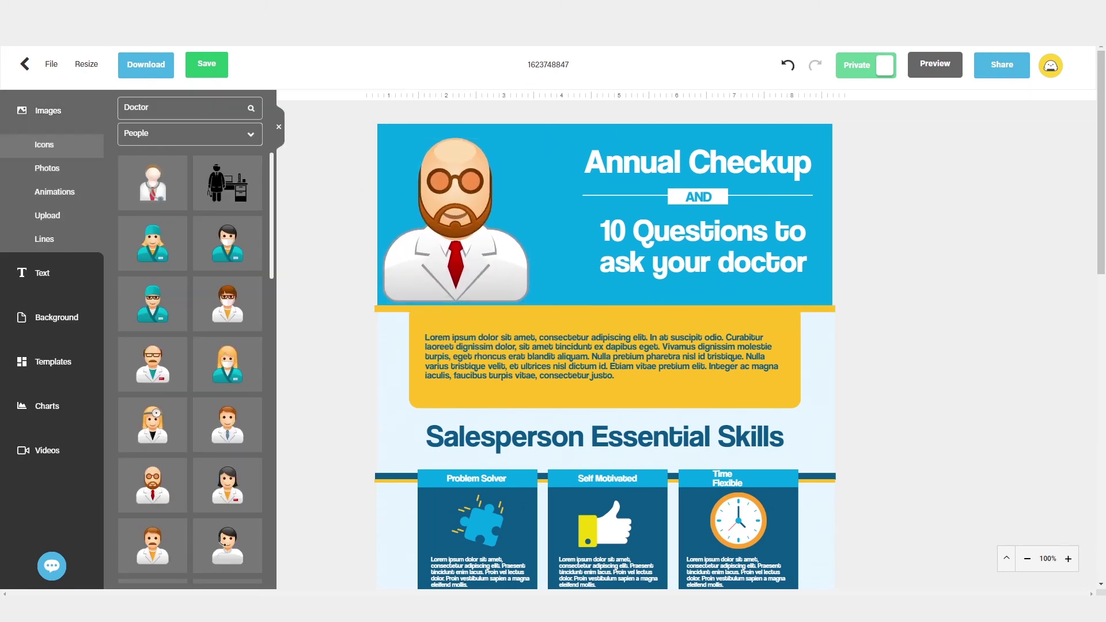